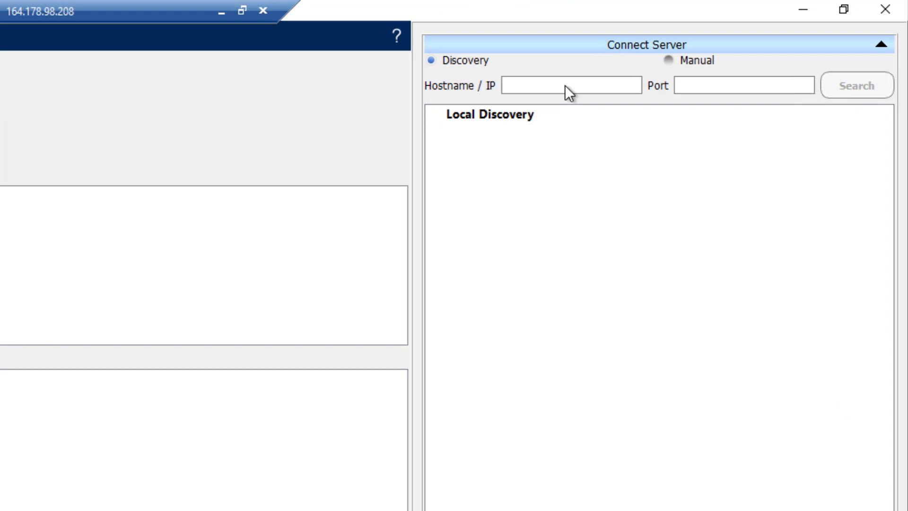
Search for OPC UA servers at localhost port 55000.
click(730, 45)
text(localh)
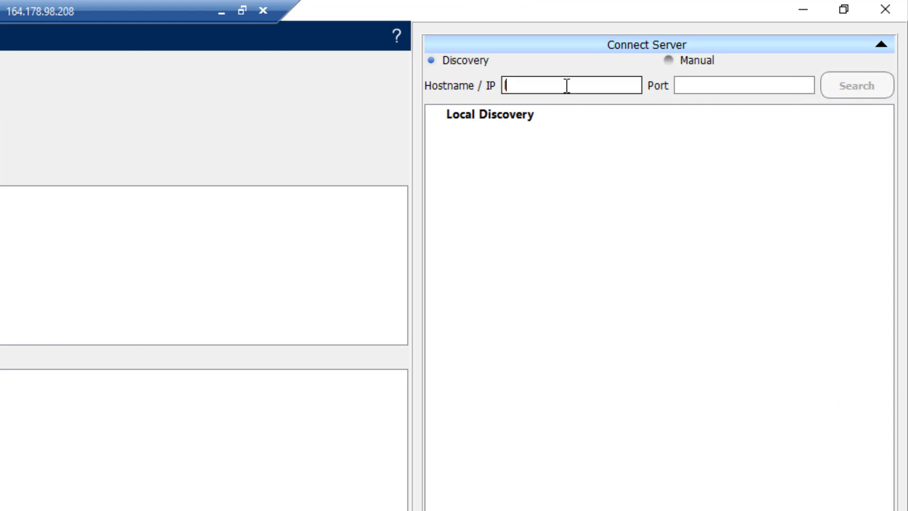
text(ost)
click(760, 89)
click(738, 87)
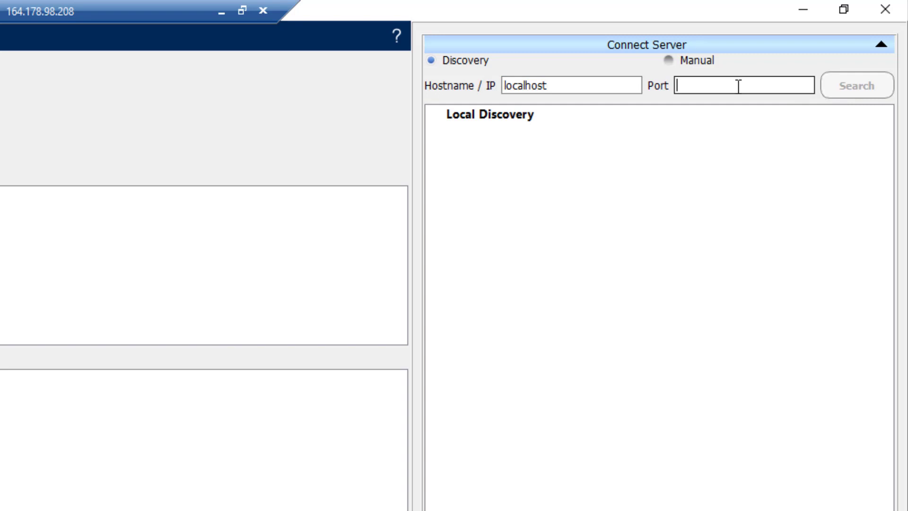
text(550)
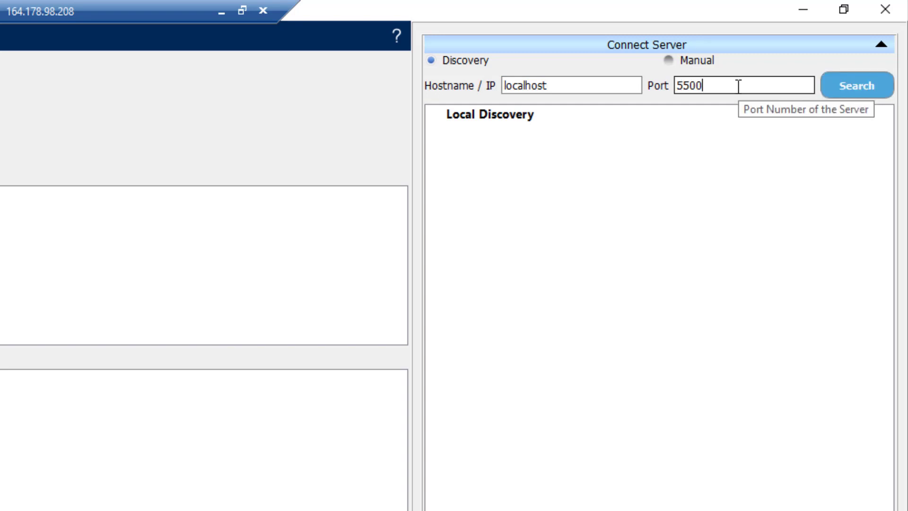
text(0)
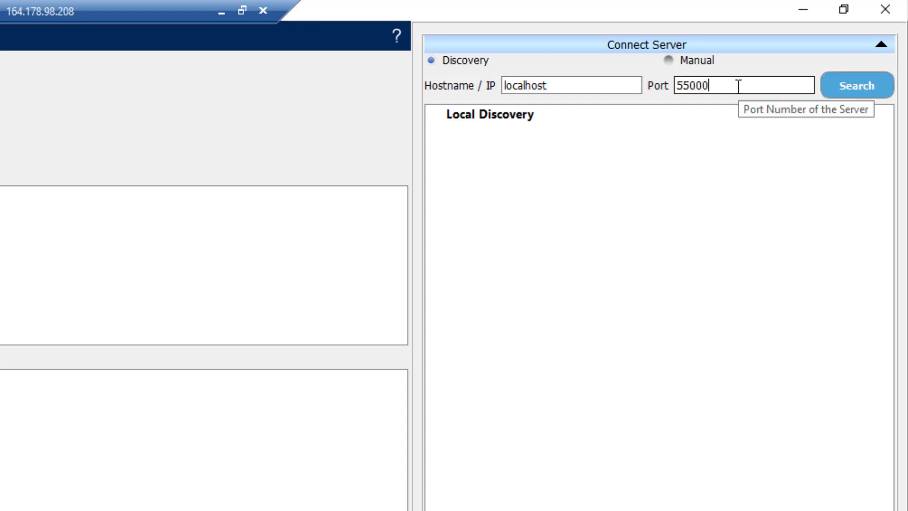
click(866, 89)
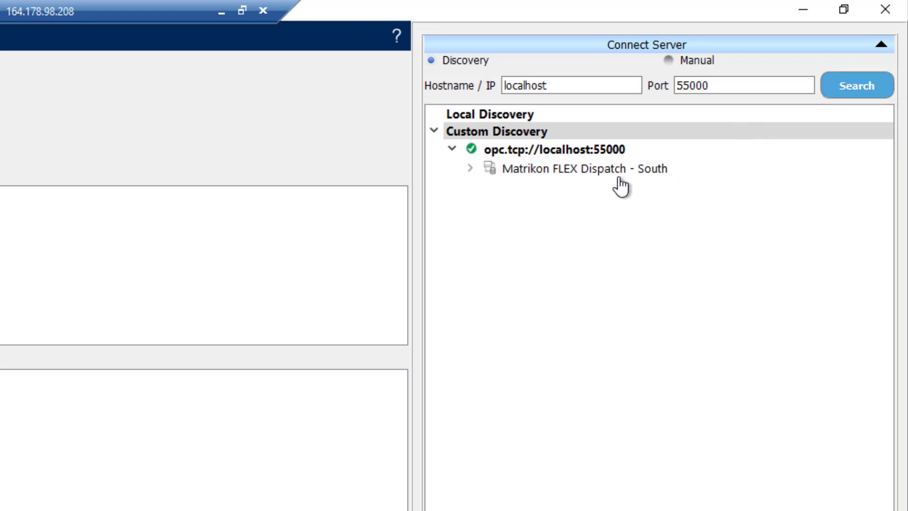
Pick South's Basic256 Sign & Encrypt endpoint, enter the user name, and connect.
click(542, 152)
click(553, 170)
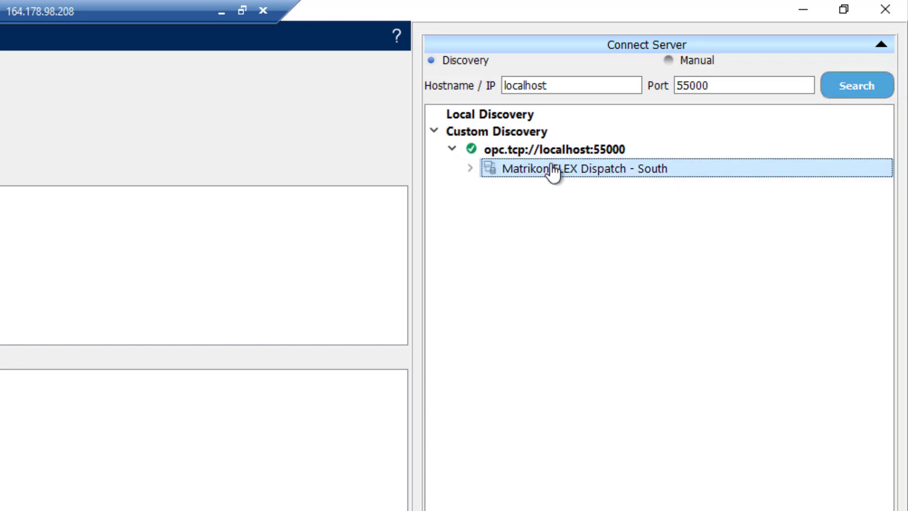
double_click(615, 170)
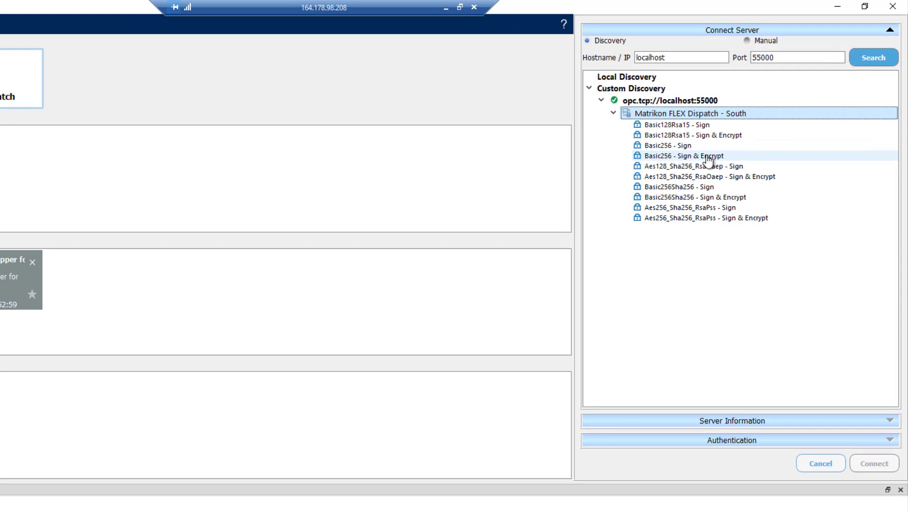
mouse_move(611, 232)
click(707, 158)
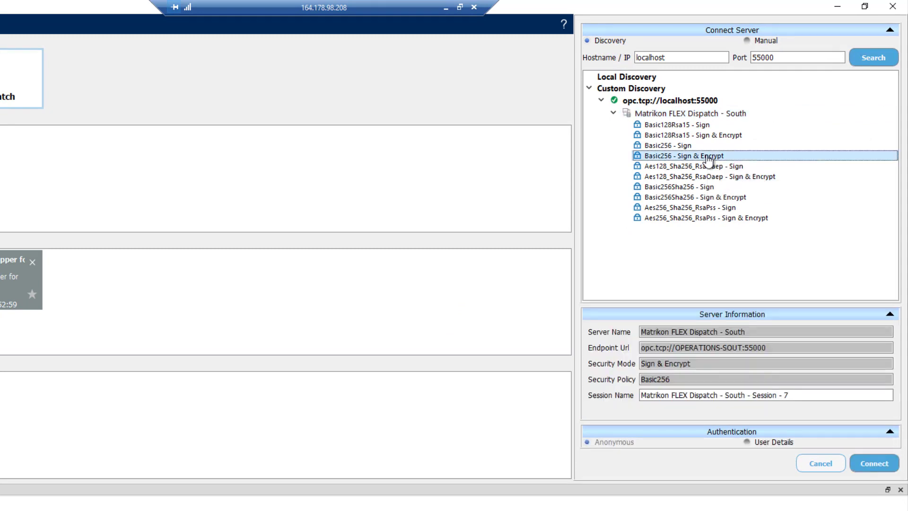
click(749, 444)
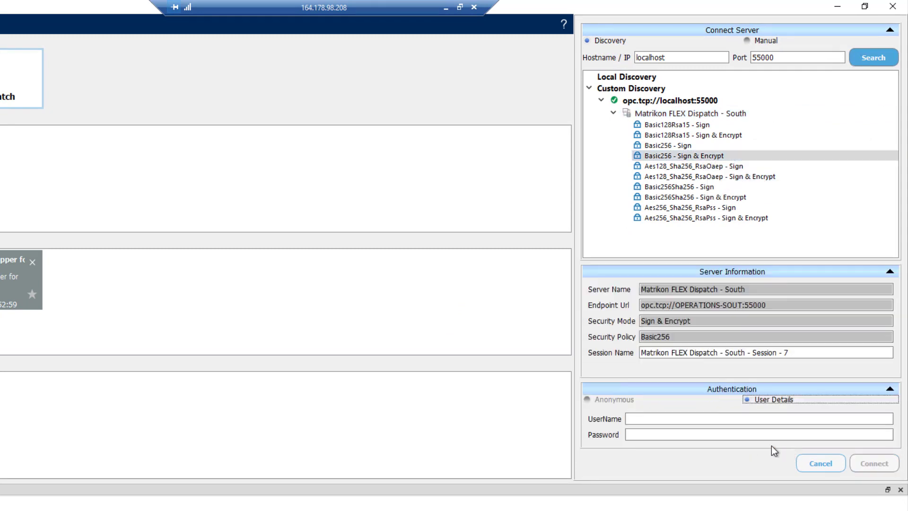
click(651, 420)
text(admin)
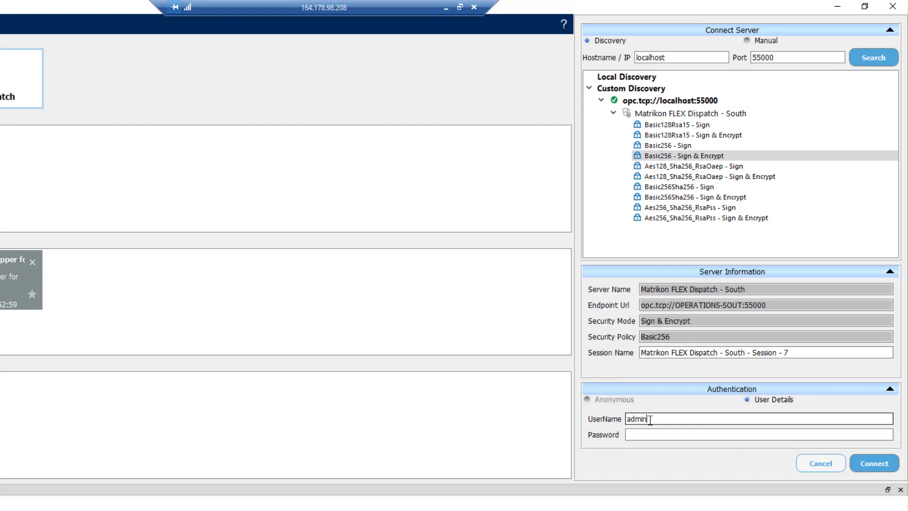
click(862, 466)
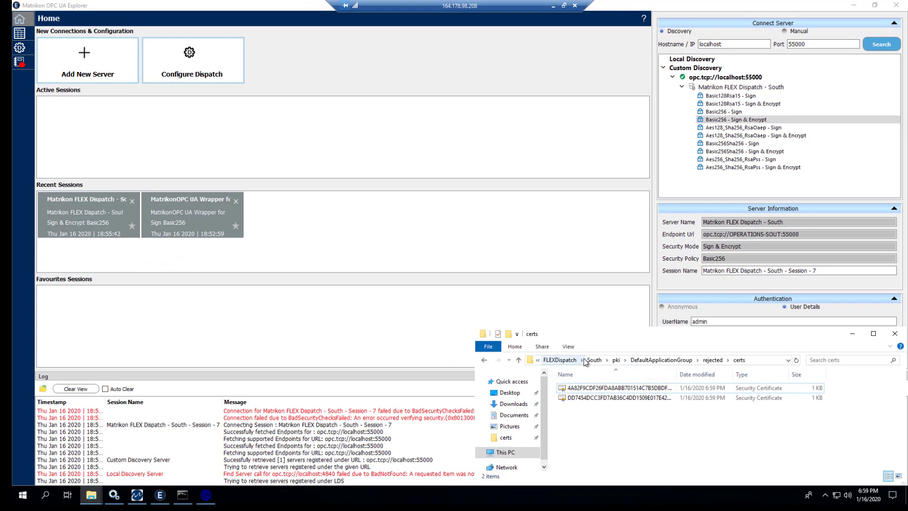
Inspect the 6:59 PM rejected certificate's Details, including who it was issued to.
click(614, 399)
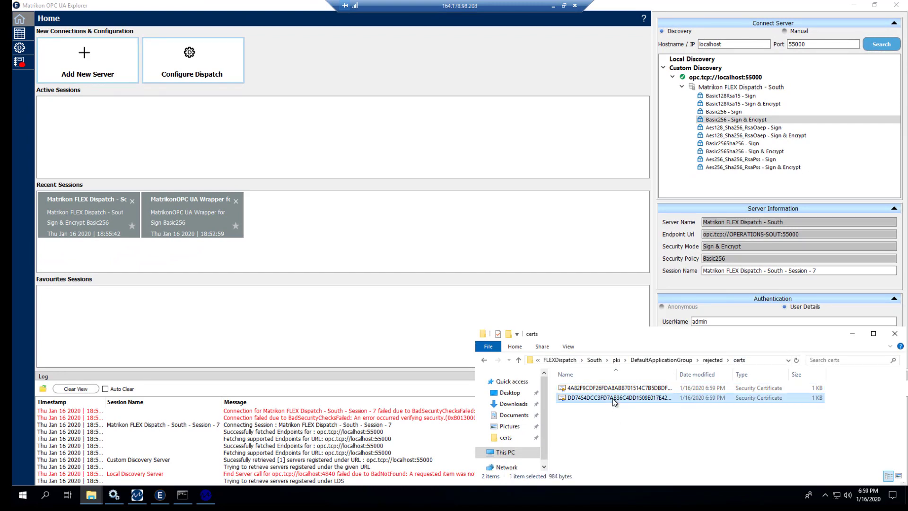
double_click(623, 398)
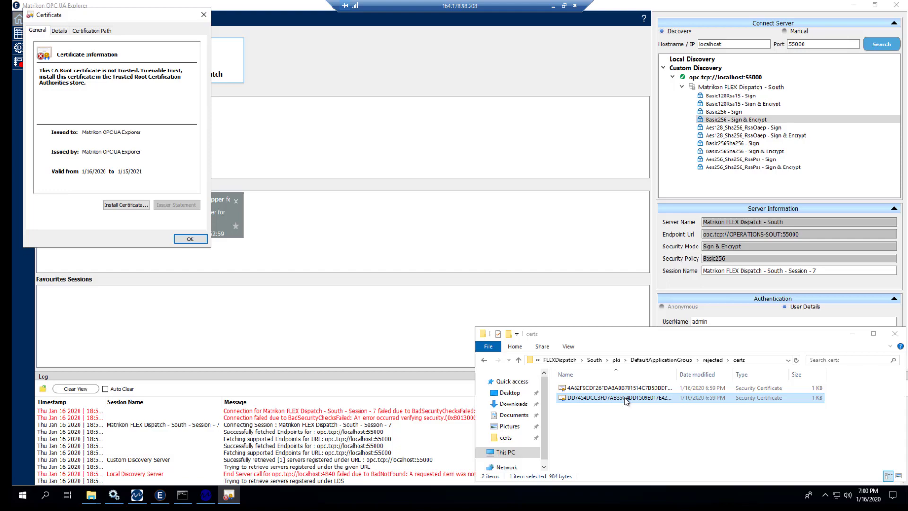
click(56, 35)
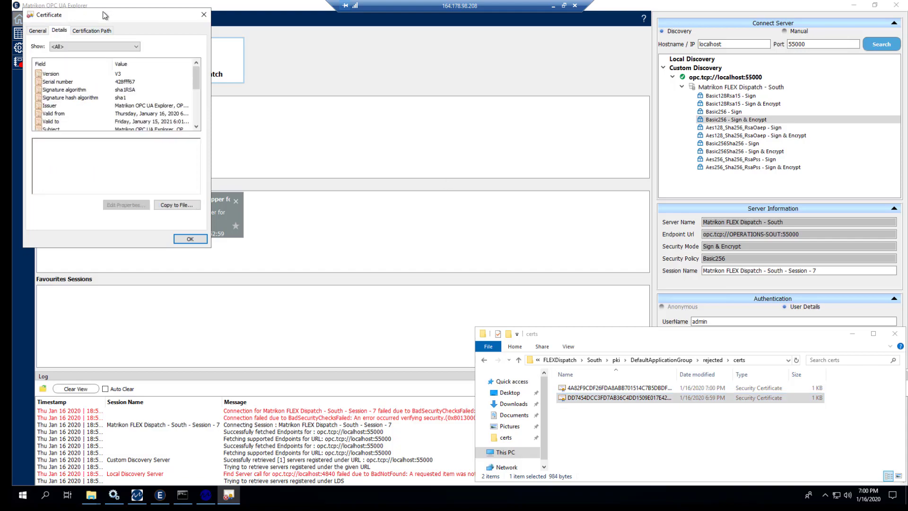
drag(113, 15, 320, 51)
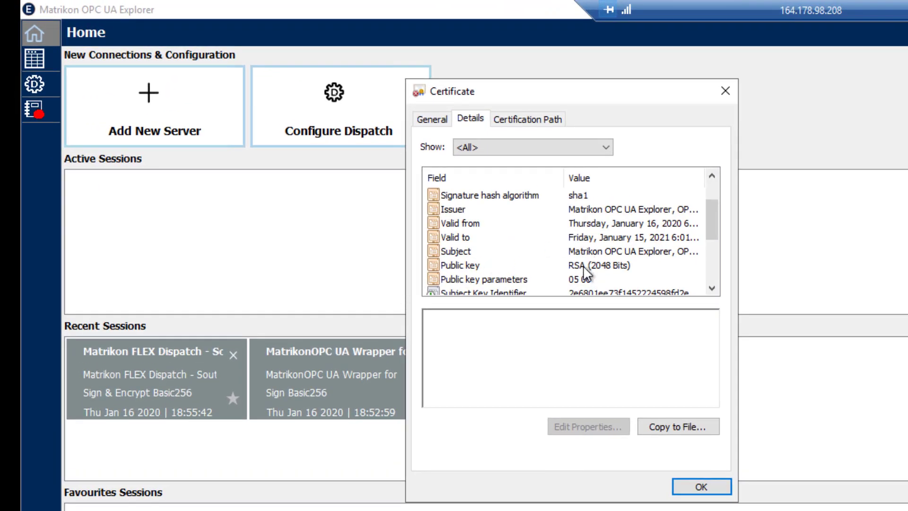
click(644, 254)
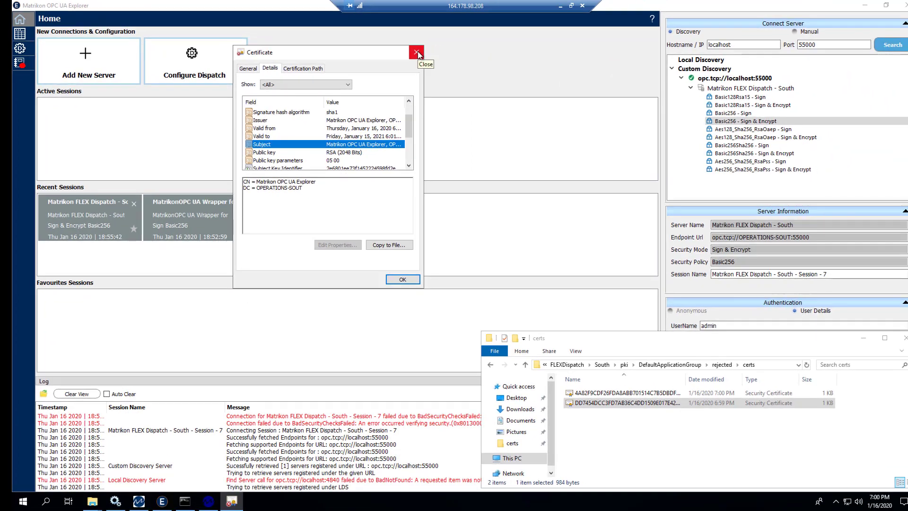
click(516, 65)
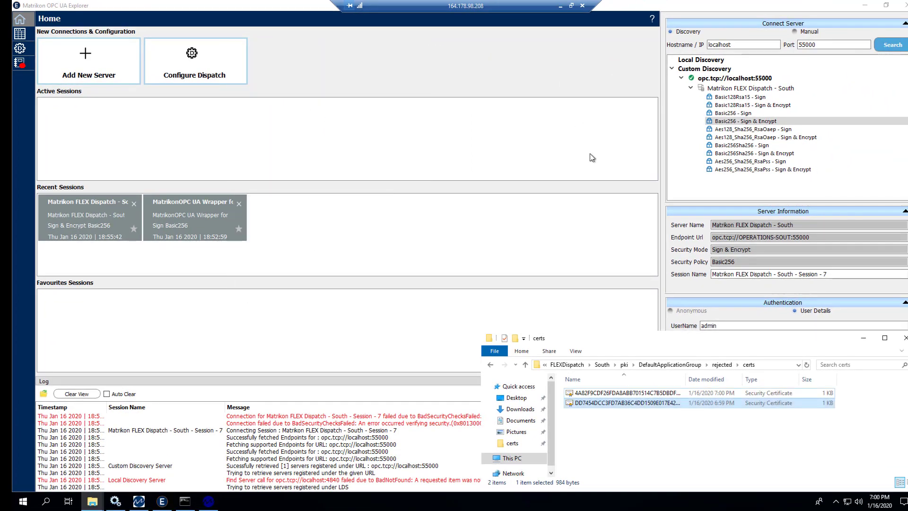
Move the DD7454… certificate from the rejected certs folder into trusted certs.
click(92, 502)
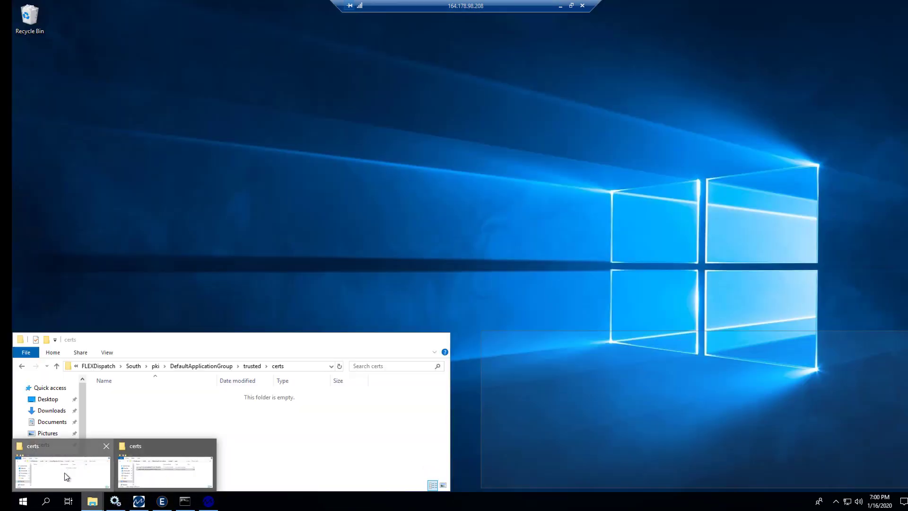
click(67, 476)
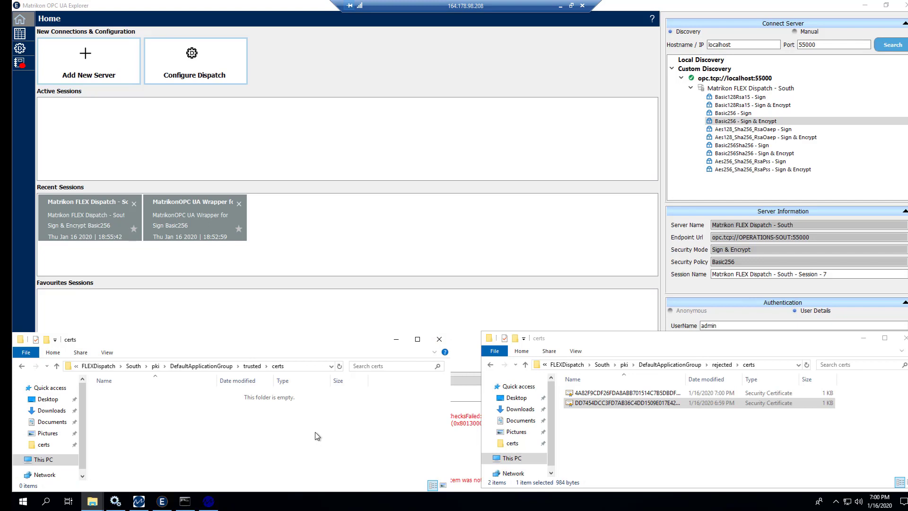
drag(631, 404, 262, 453)
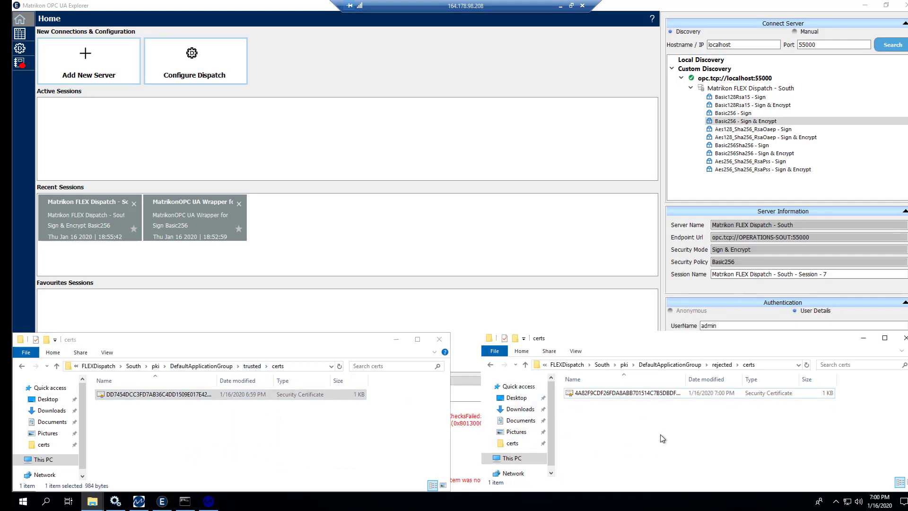
click(302, 447)
click(682, 444)
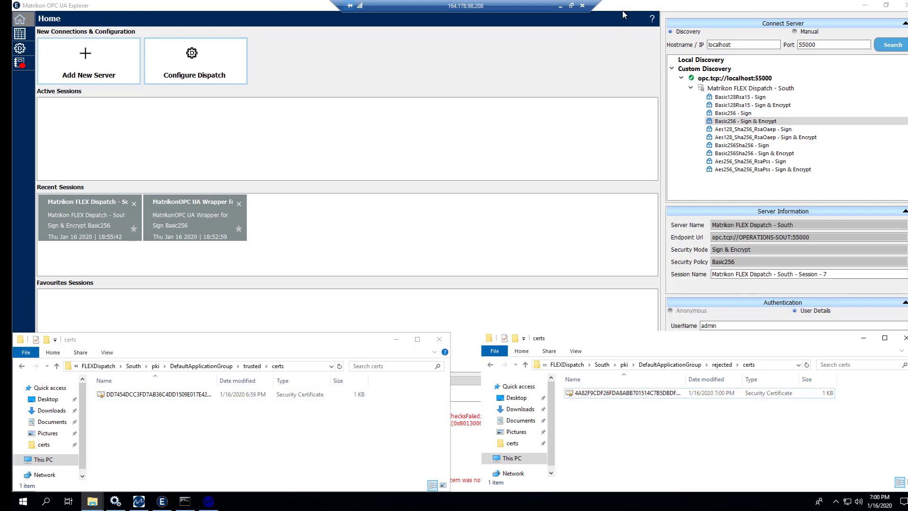
Reconnect to South and expand Objects > DispatchConfiguration to reveal DataSources and ServerConfiguration.
click(582, 71)
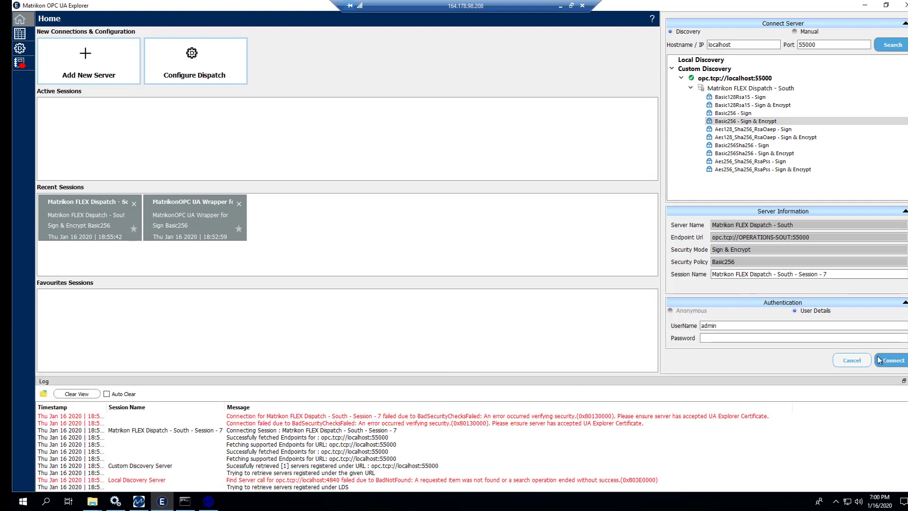
click(893, 361)
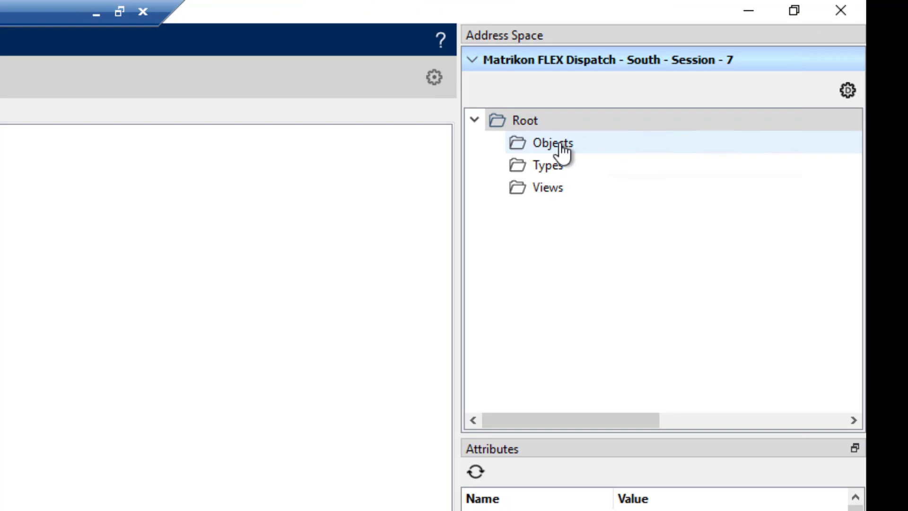
double_click(563, 147)
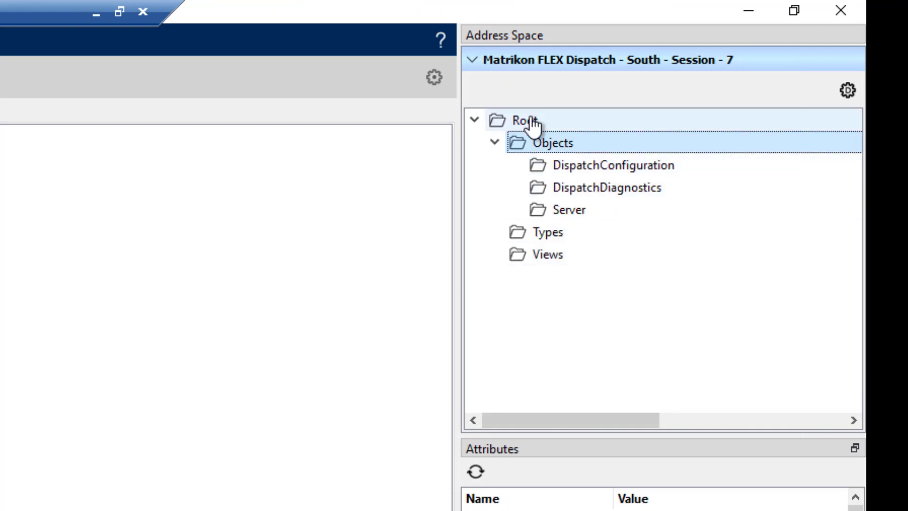
double_click(598, 167)
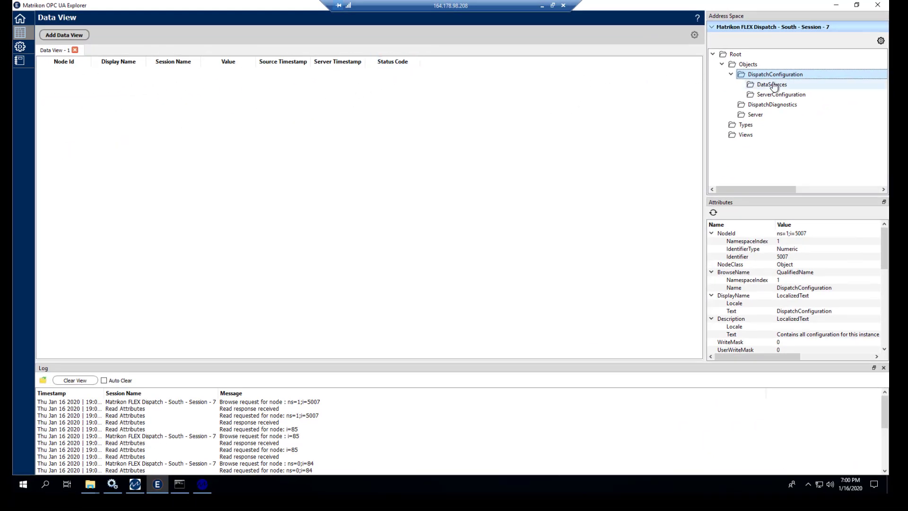
Open the session's federated data sources and add a UA DataSource named 'UA Server'.
click(19, 47)
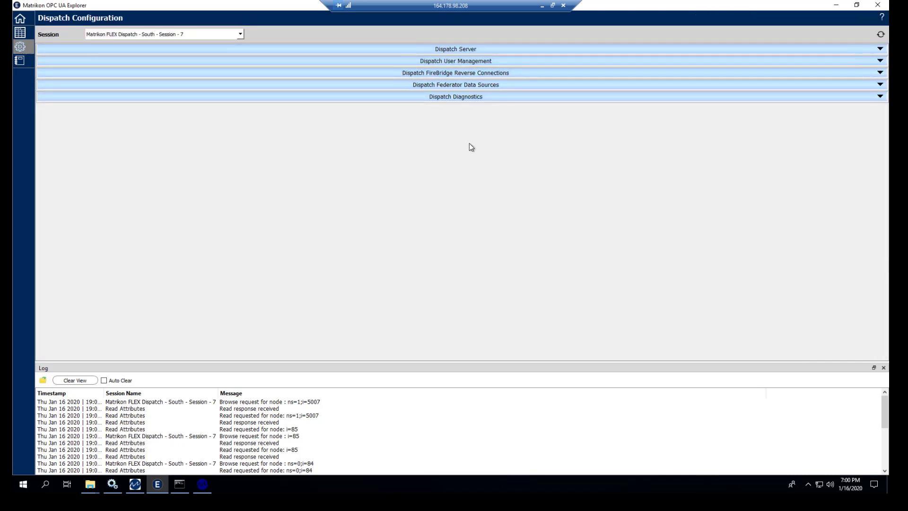
click(20, 19)
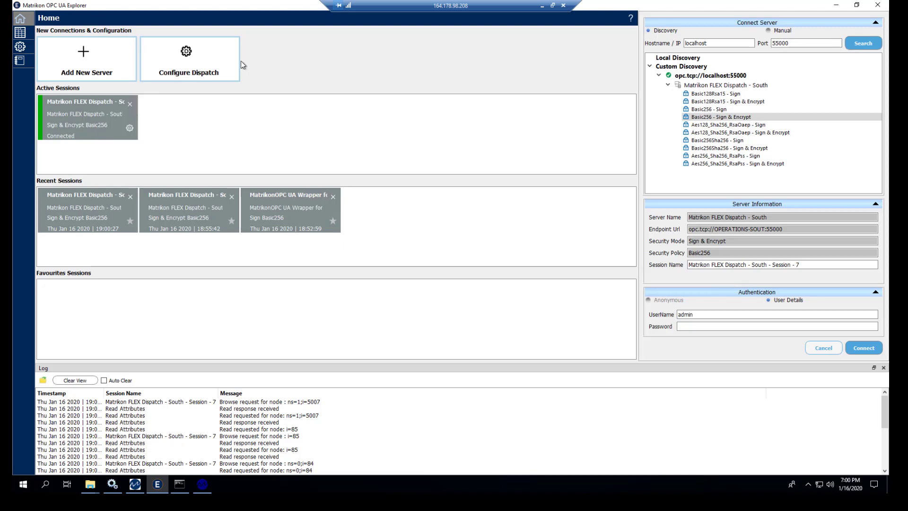
click(209, 81)
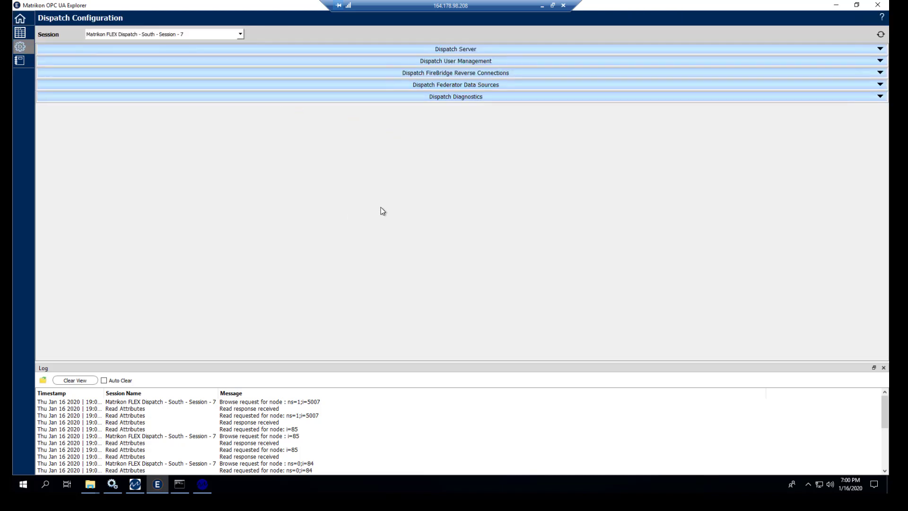
click(455, 86)
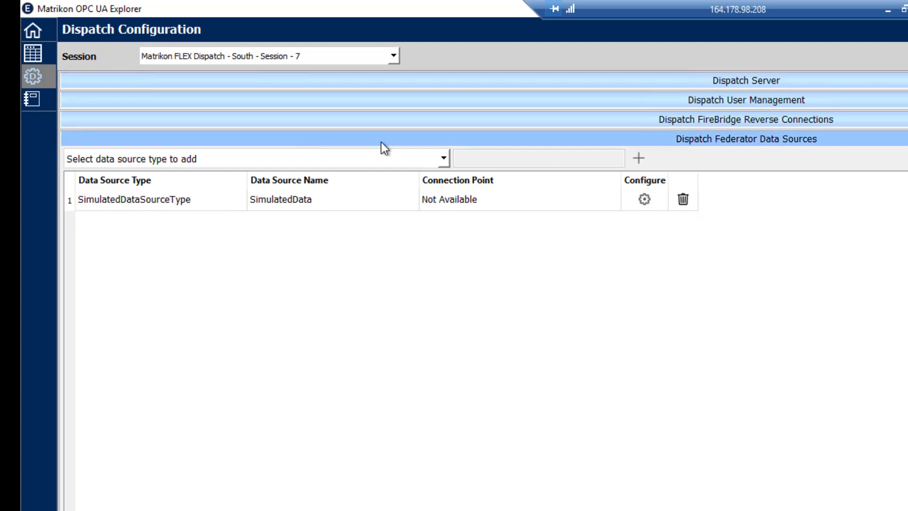
click(444, 159)
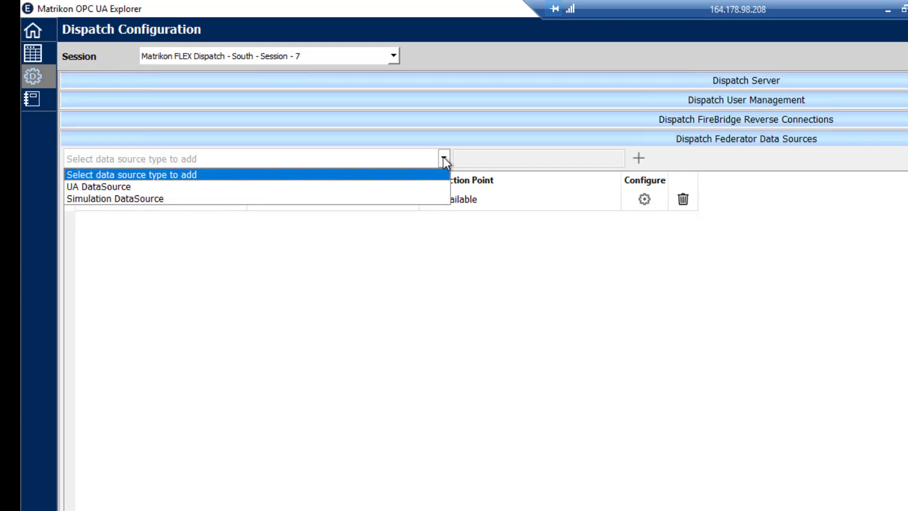
click(154, 188)
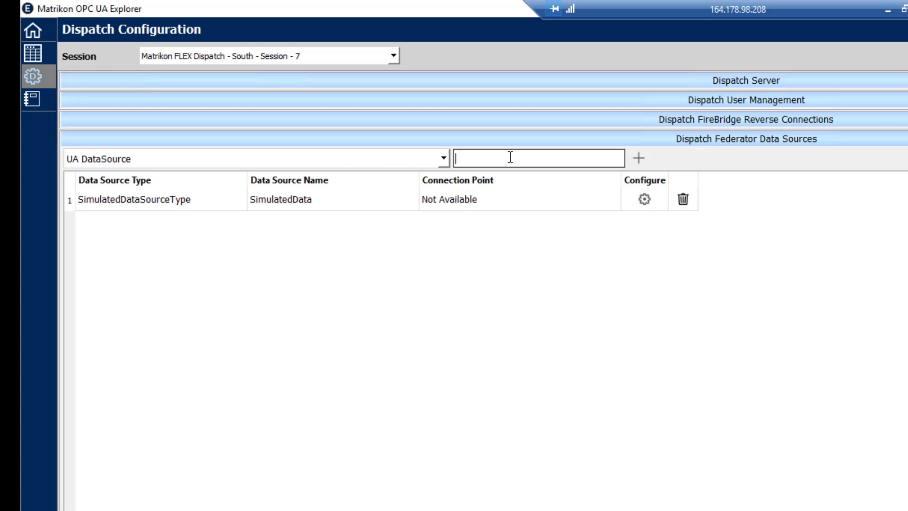
text(UA Server)
click(639, 159)
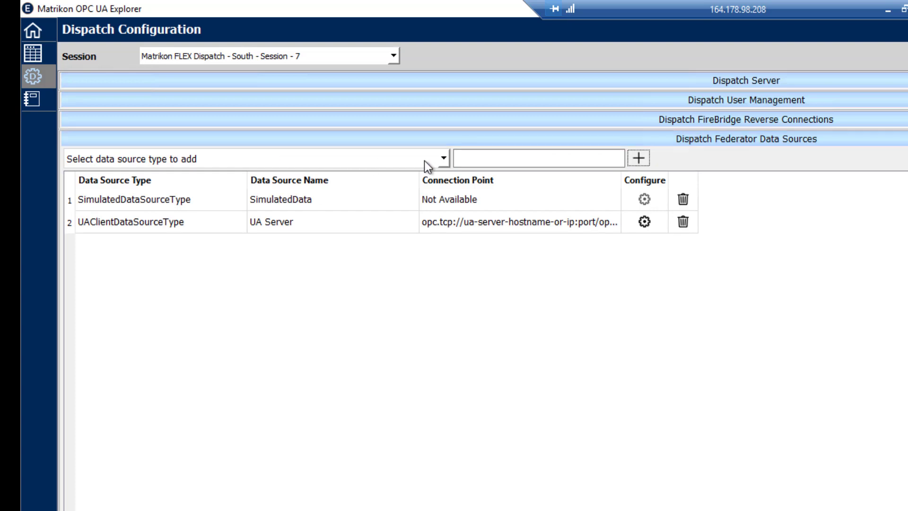
Add a second UA DataSource named 'UA Tunneller'.
click(443, 158)
click(132, 187)
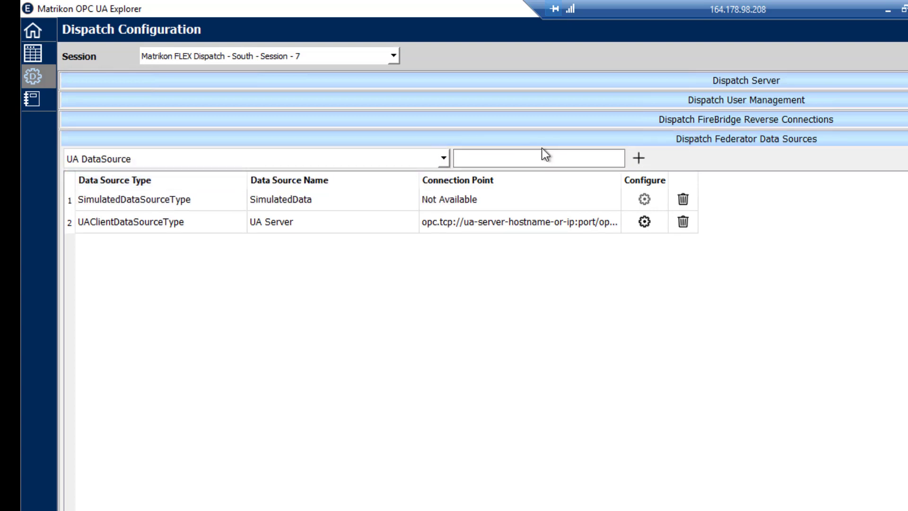
click(503, 159)
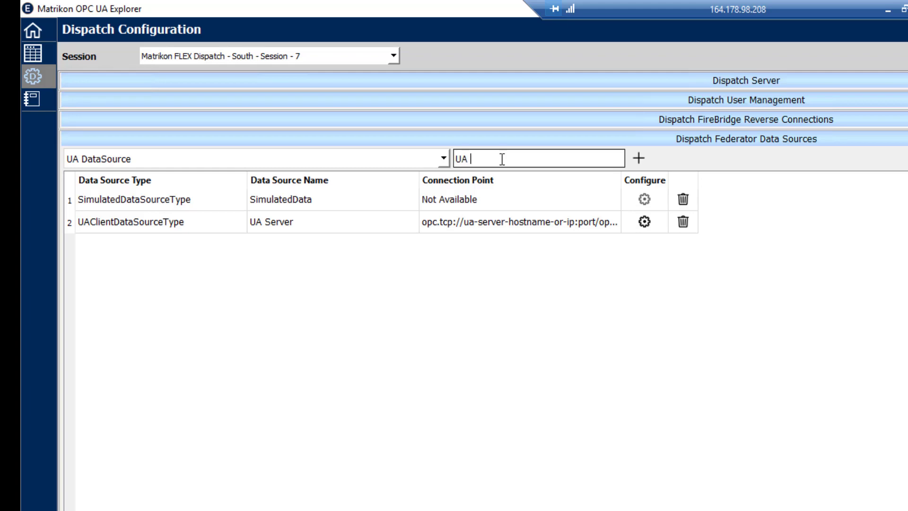
text(UA Tunneller)
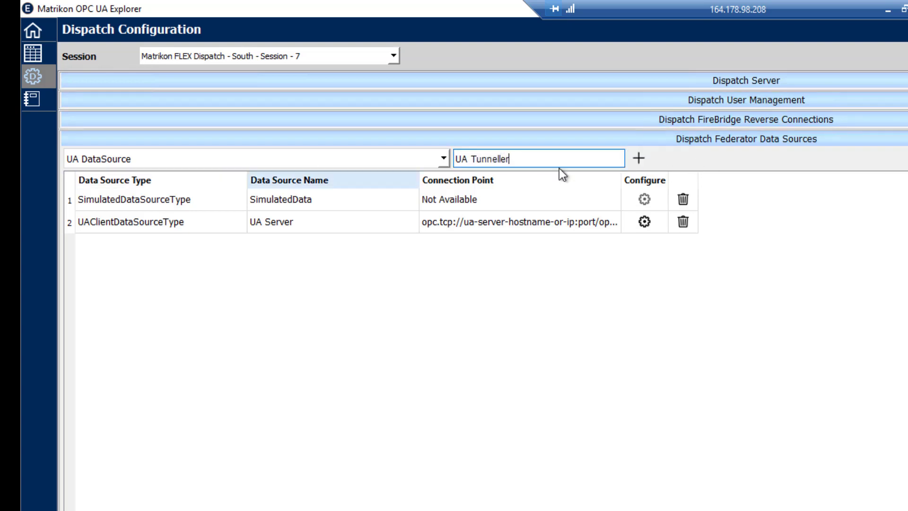
click(639, 158)
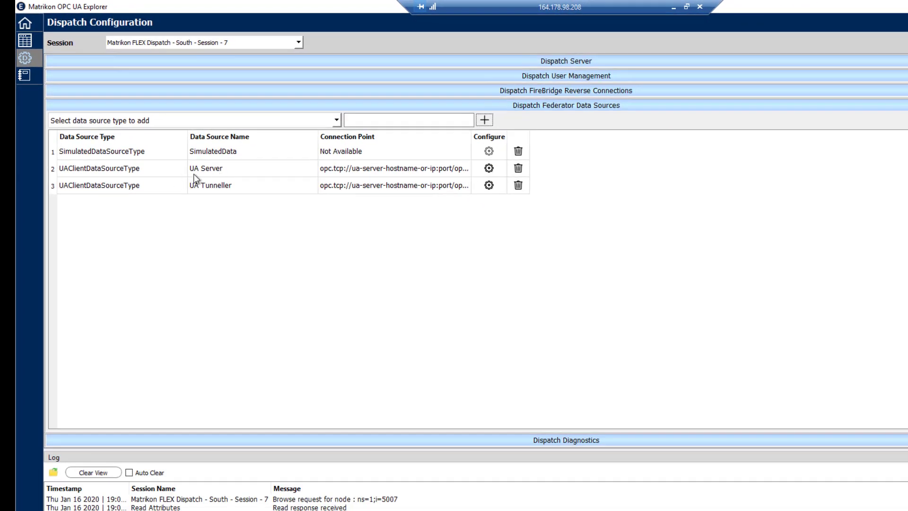
Point UA Server at the Matrikon Flex OPC UA SDK's None - None endpoint on localhost:55001, enabled.
click(489, 168)
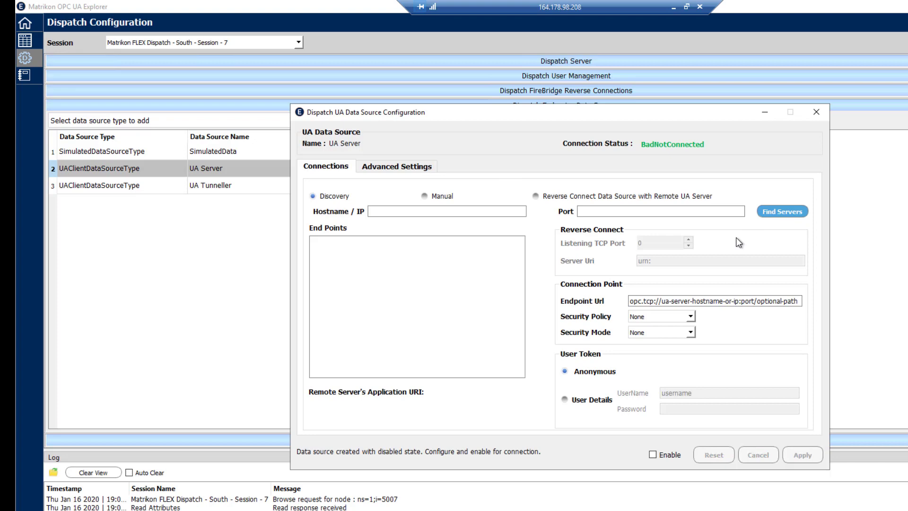
click(424, 196)
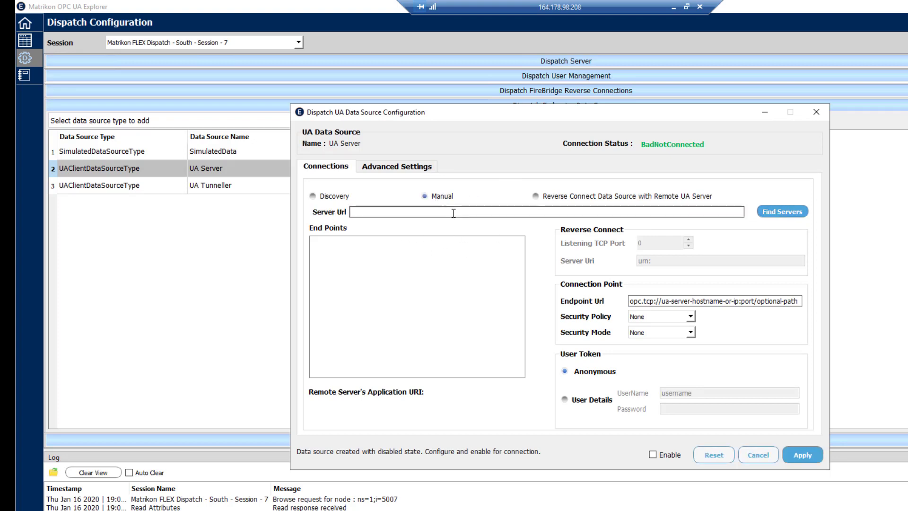
click(313, 196)
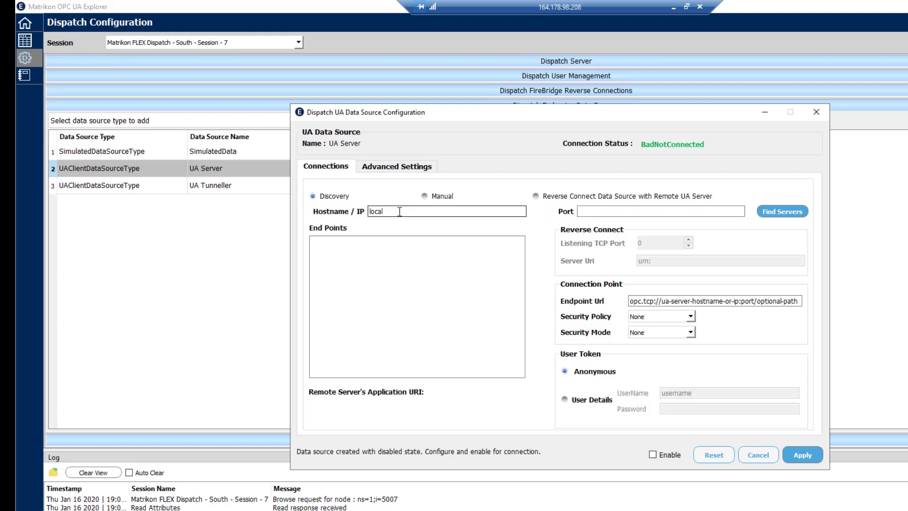
click(662, 211)
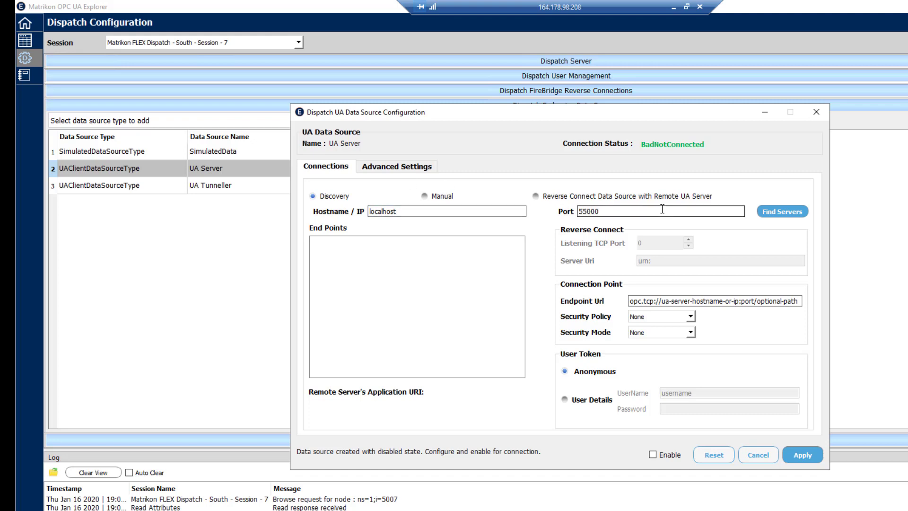
click(782, 212)
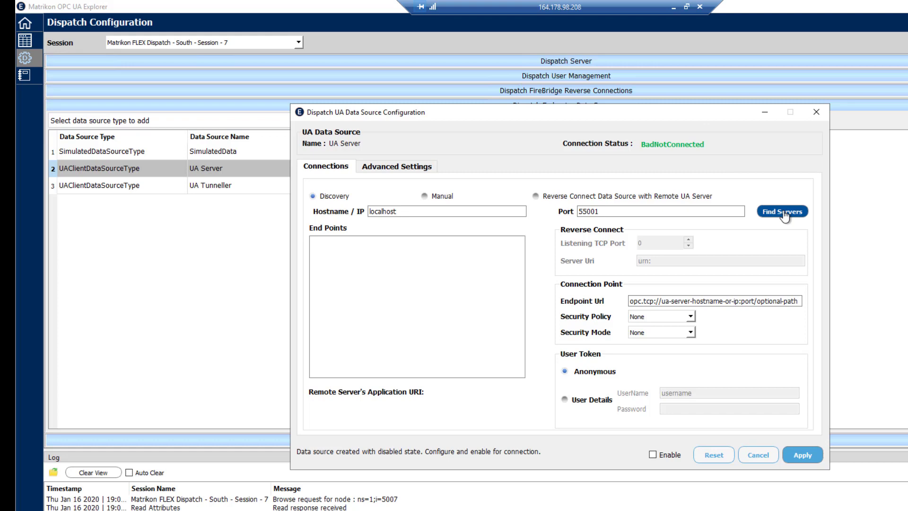
double_click(359, 242)
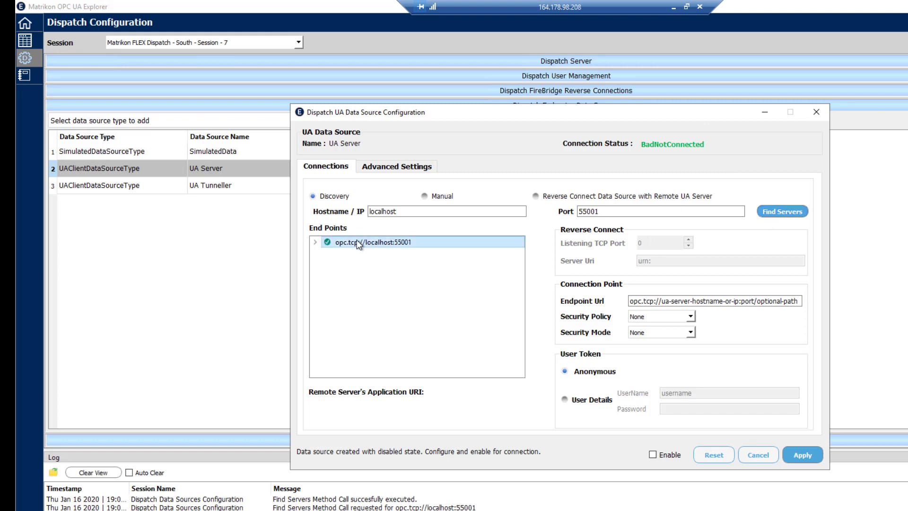
click(375, 254)
double_click(374, 252)
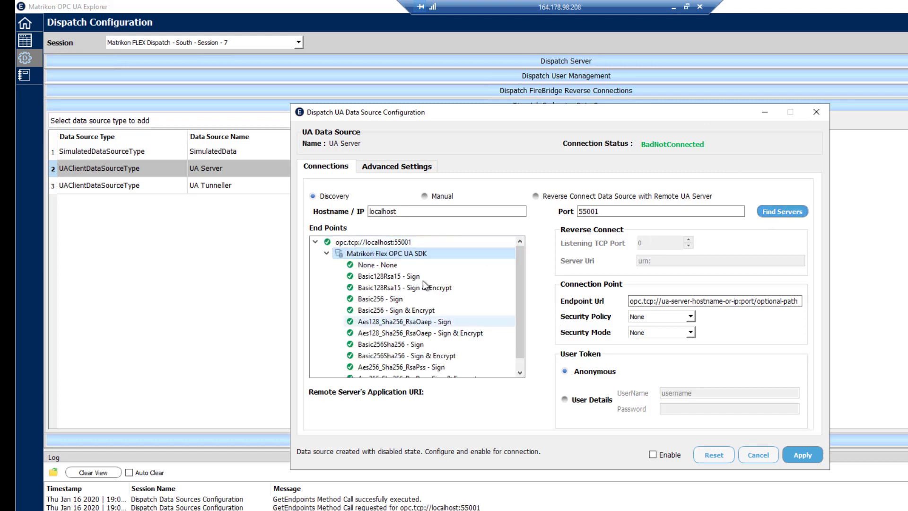
click(378, 266)
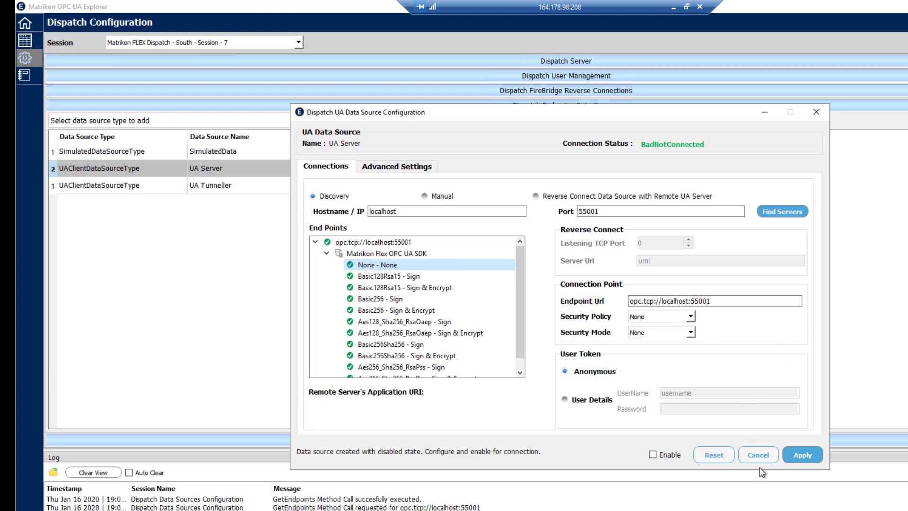
click(653, 454)
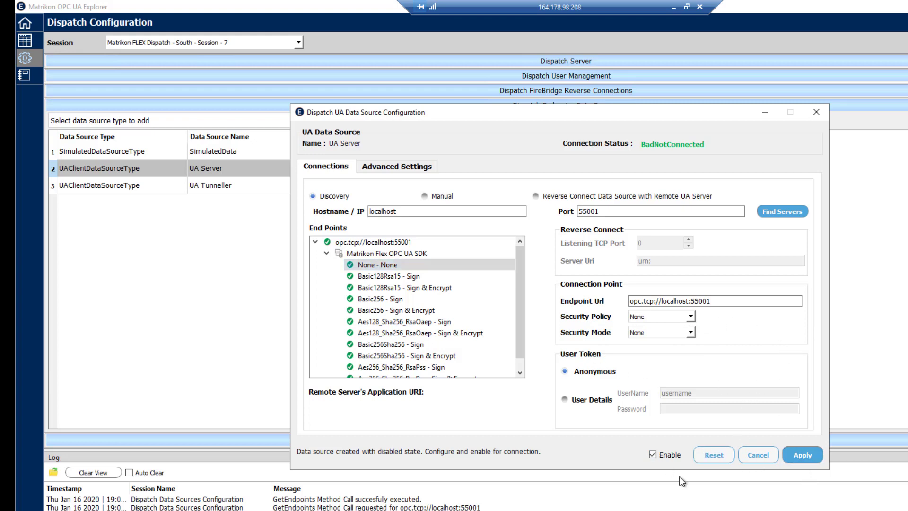
click(804, 456)
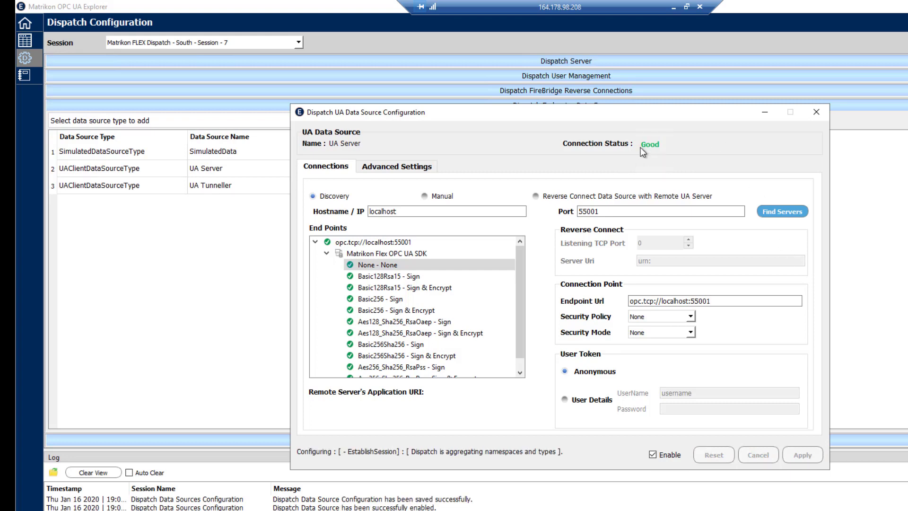
click(817, 114)
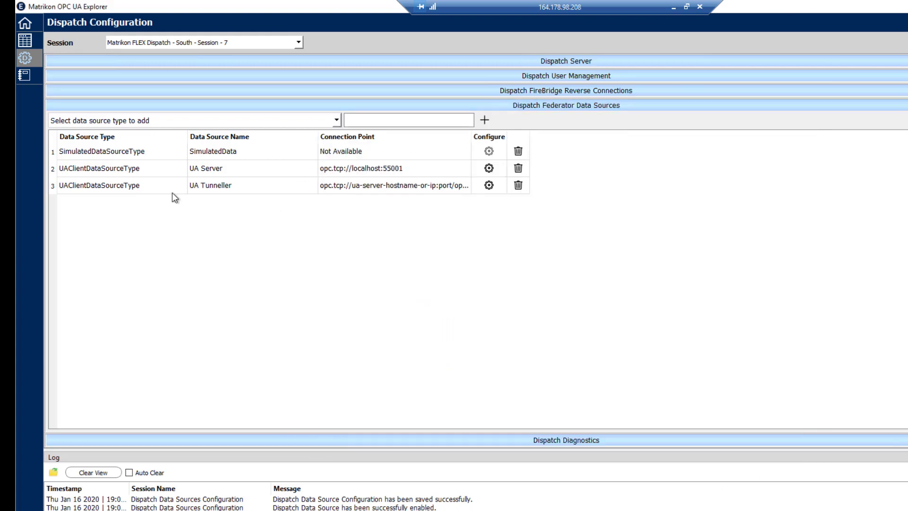
In UA Tunneller's settings, search for servers at localhost port 21381.
click(225, 185)
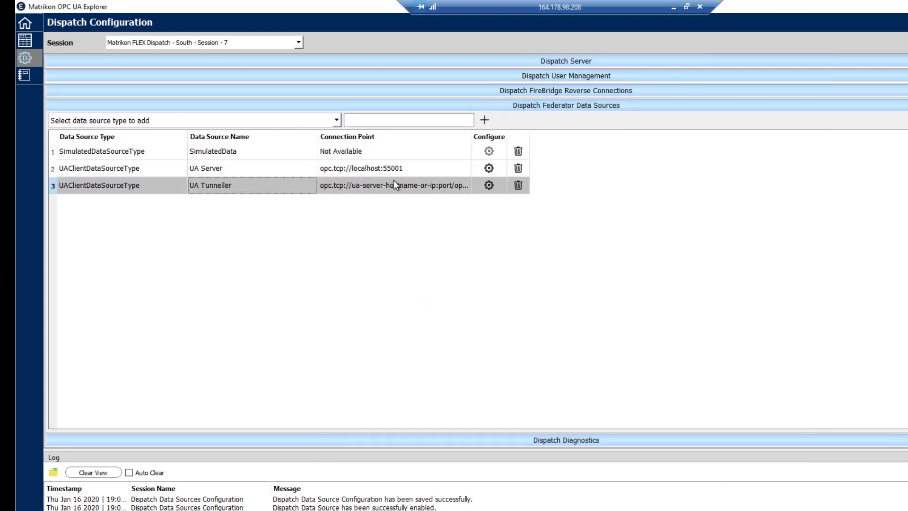
click(489, 185)
click(403, 211)
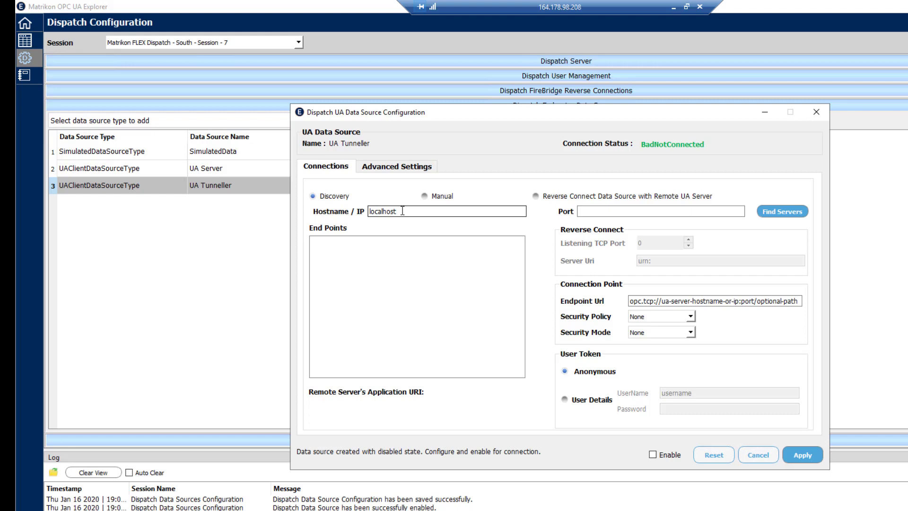
click(606, 211)
text(21381)
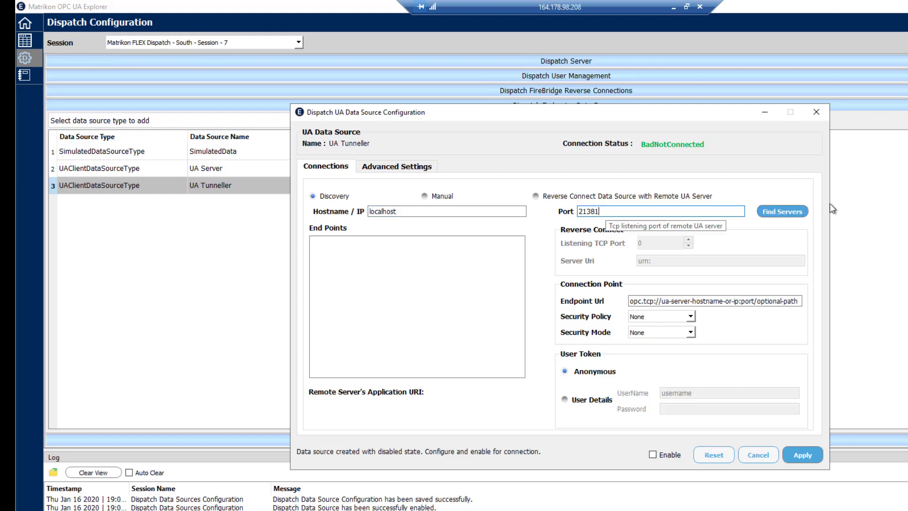
click(783, 211)
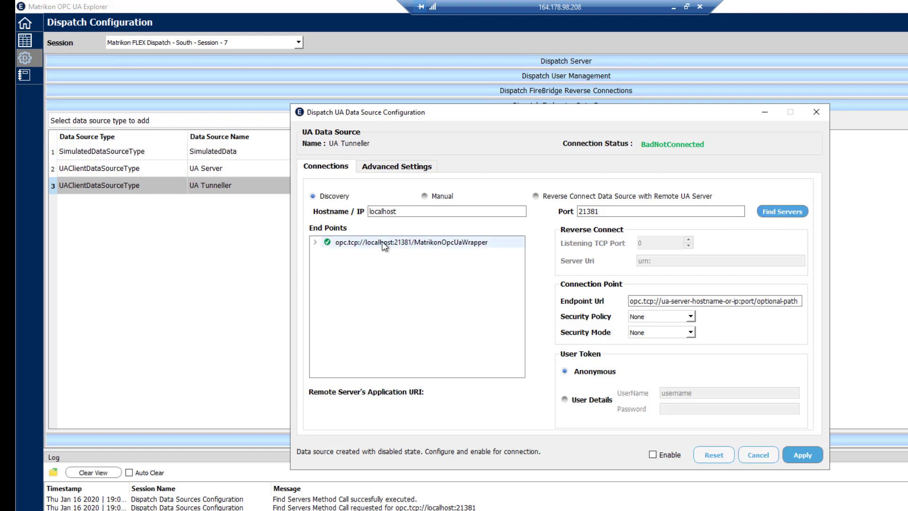
Select MatrikonOpcUaWrapper's None - None endpoint, enable it, apply twice, and close.
double_click(366, 240)
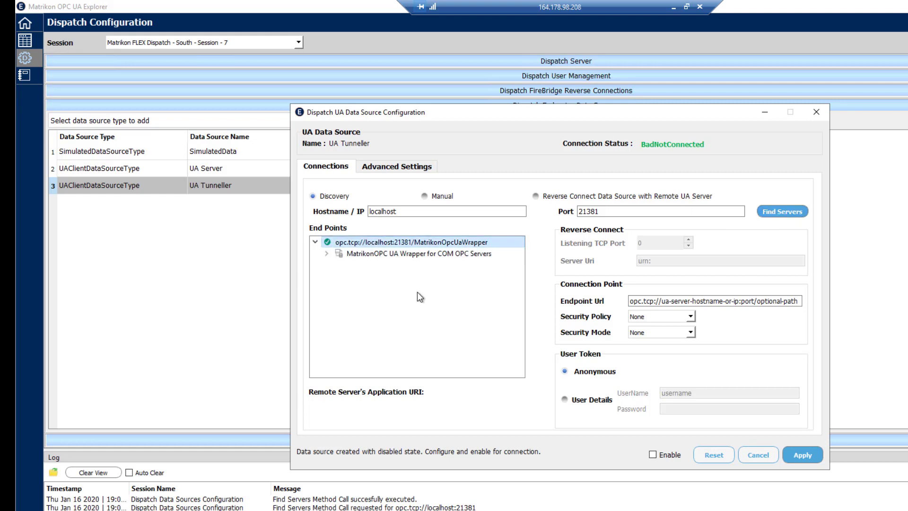
double_click(390, 253)
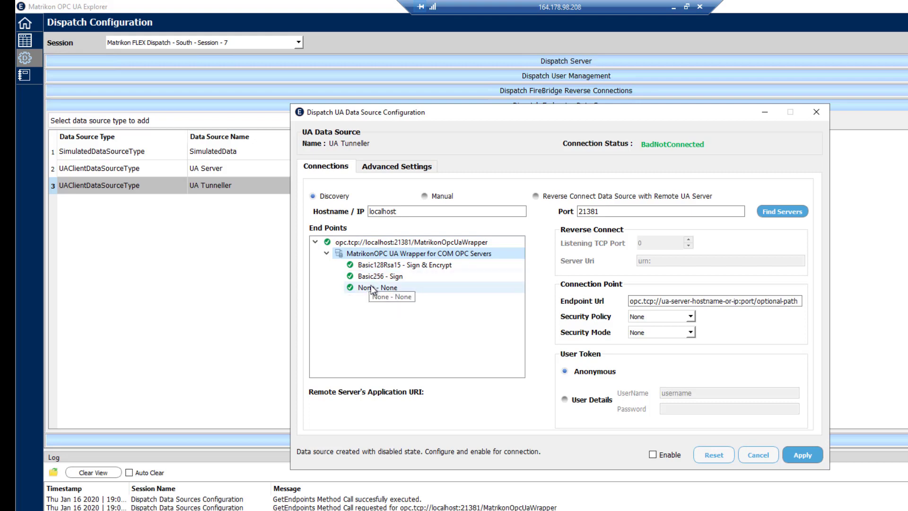
click(388, 290)
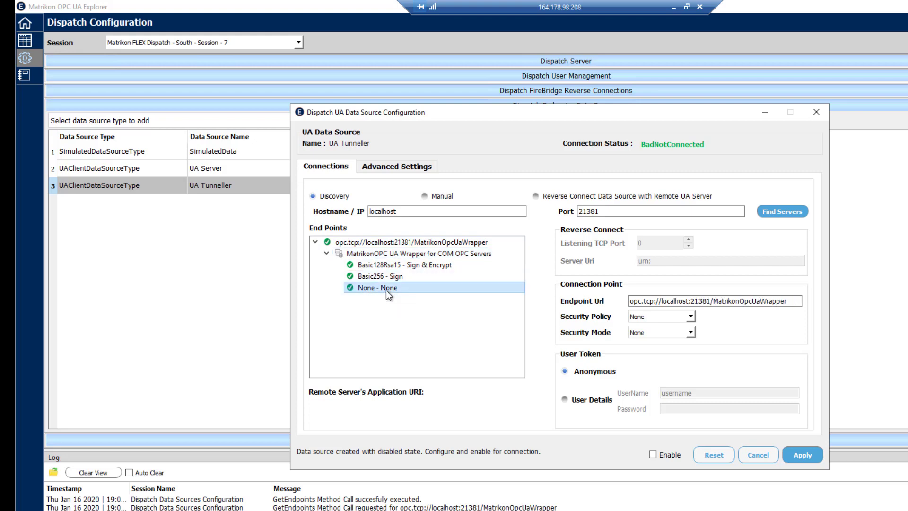
click(653, 455)
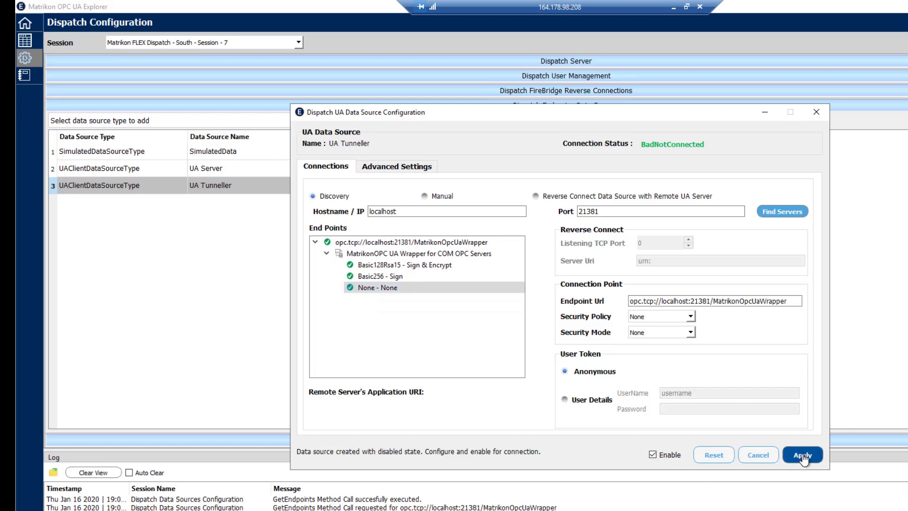
click(803, 455)
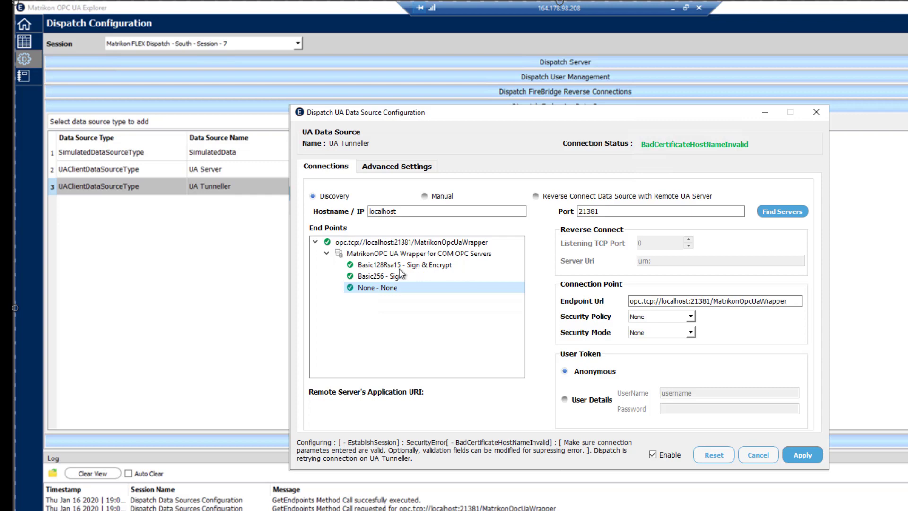
click(810, 461)
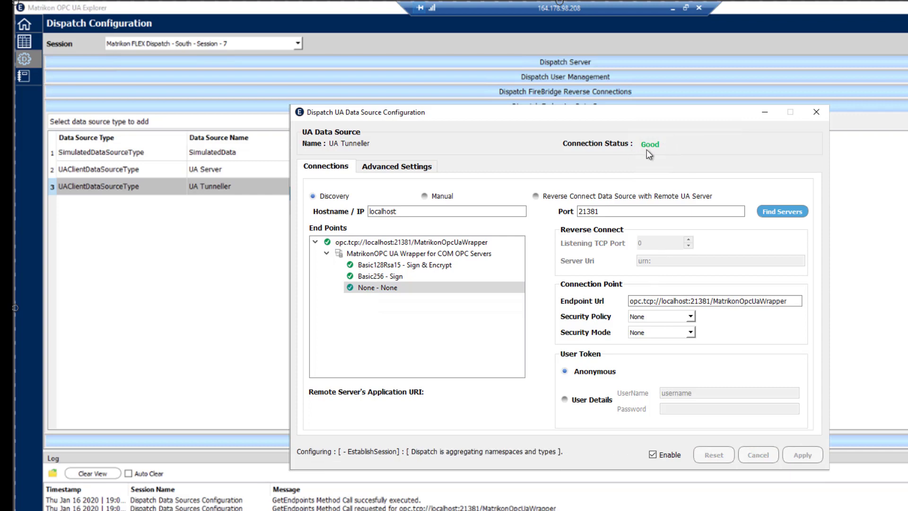
click(816, 113)
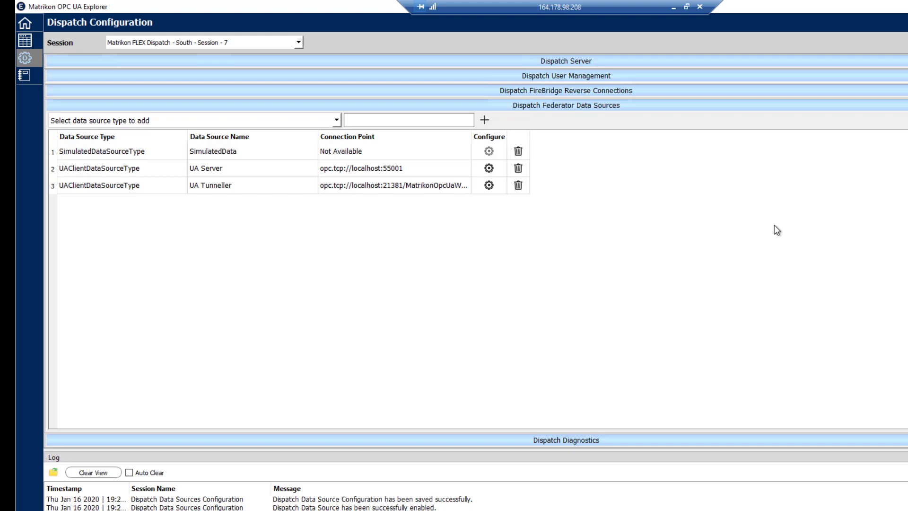
In the data view, refresh the address space and expand Objects > DispatchConfiguration > DataSources.
click(567, 104)
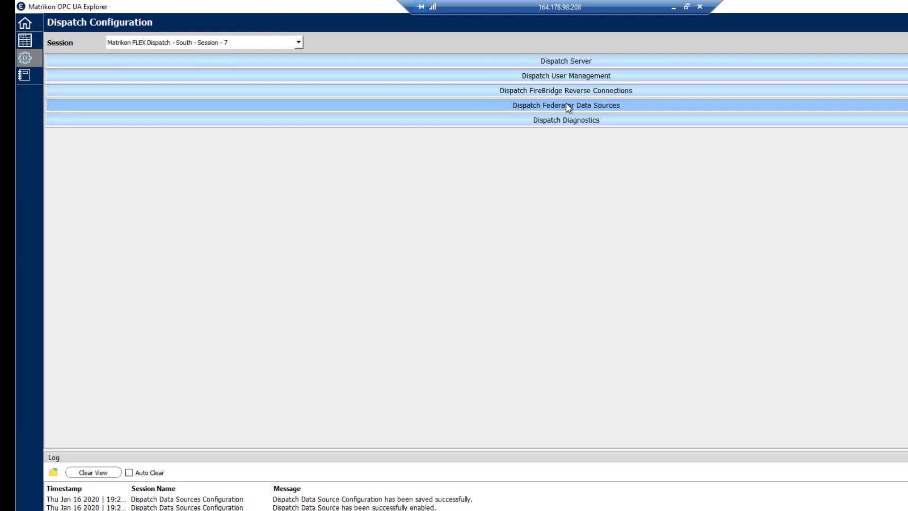
click(25, 42)
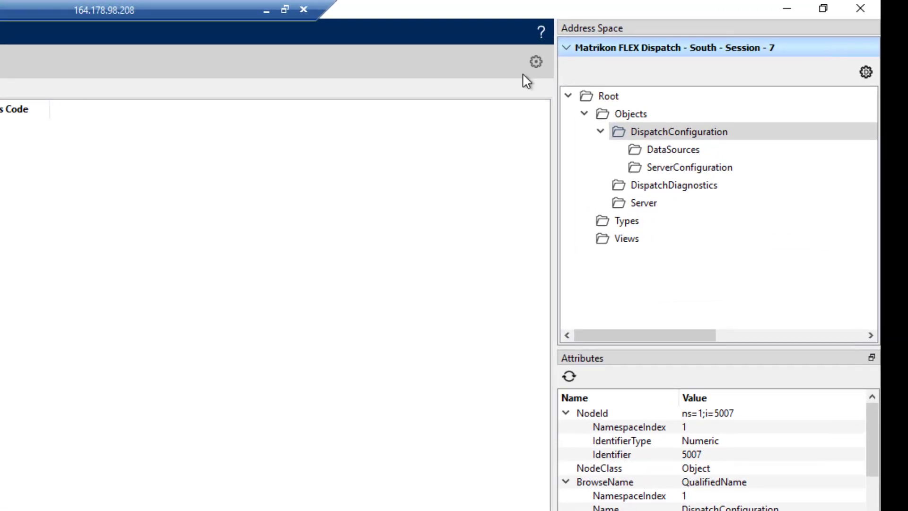
right_click(609, 95)
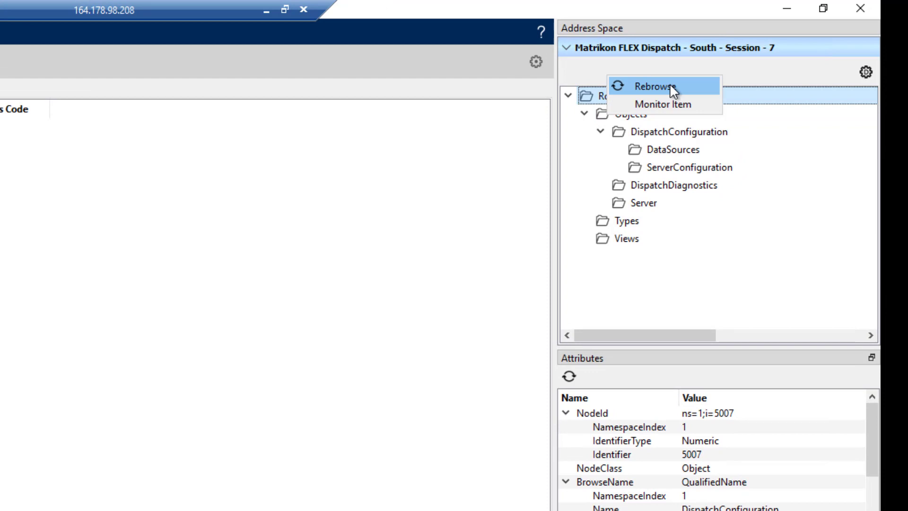
click(670, 87)
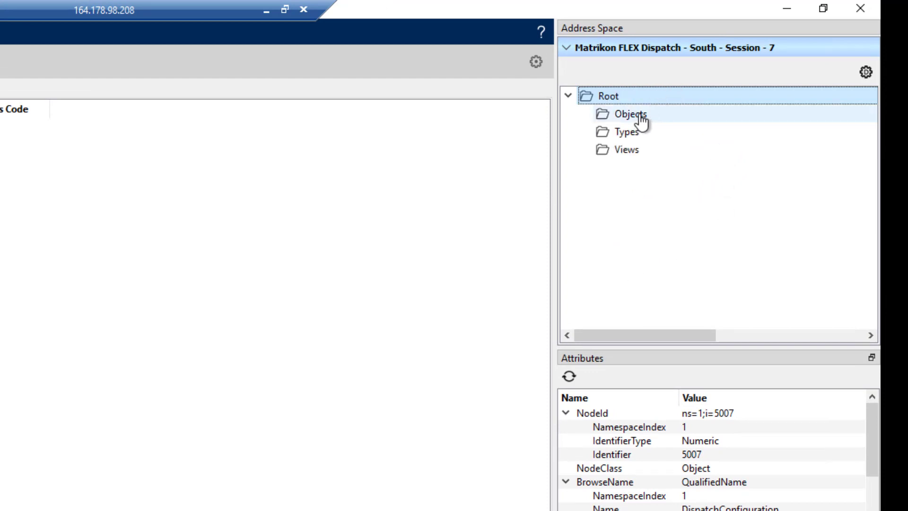
double_click(642, 119)
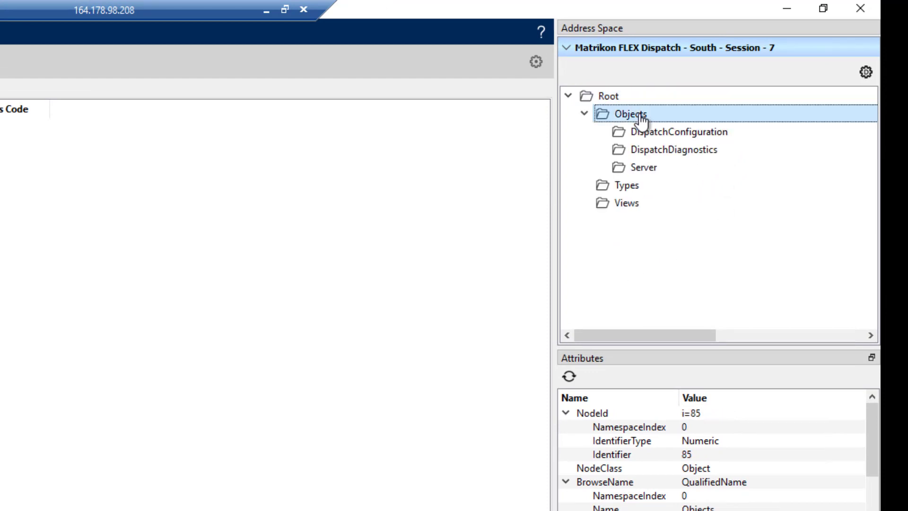
double_click(680, 133)
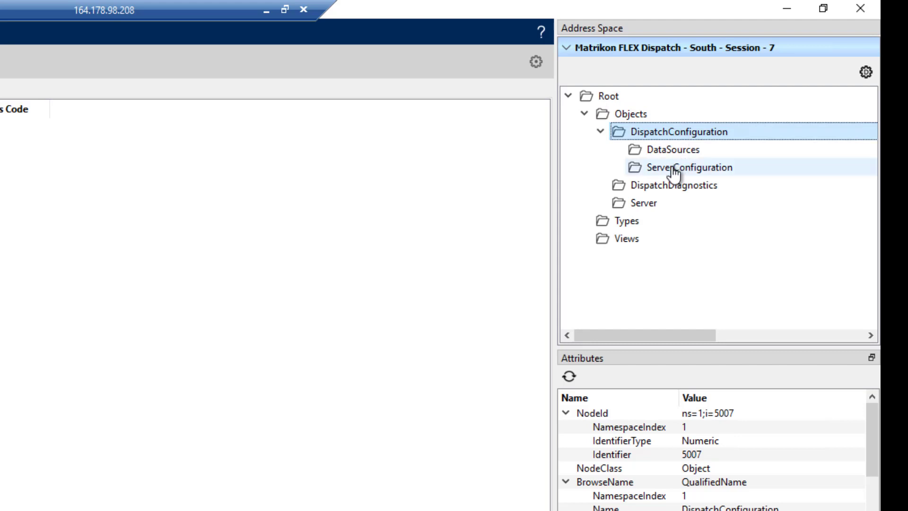
double_click(674, 151)
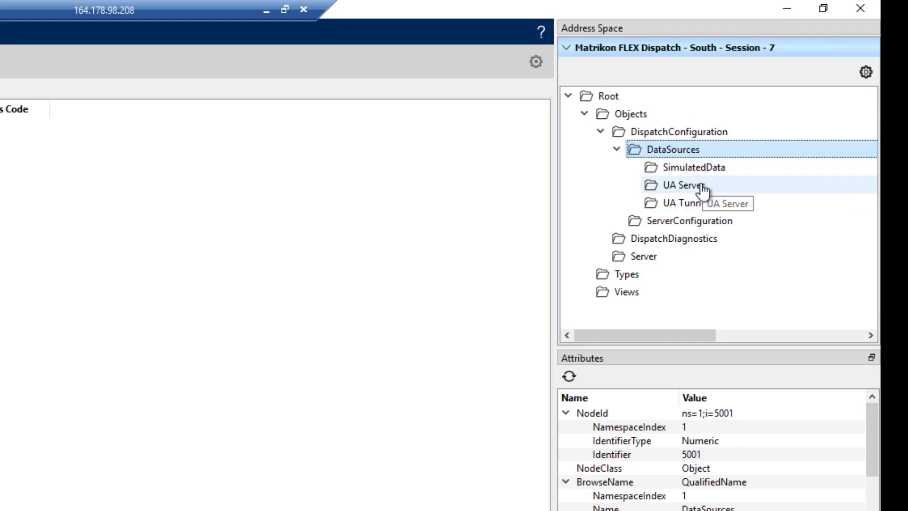
Expand UA Server > Data > Objects > Performance Test and select Double_10001.
double_click(683, 185)
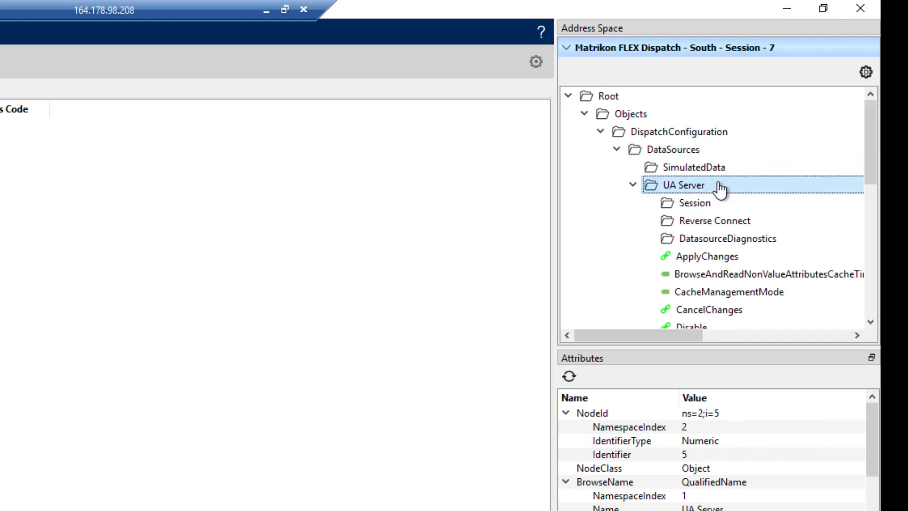
scroll(738, 239, down, 3)
scroll(737, 243, down, 2)
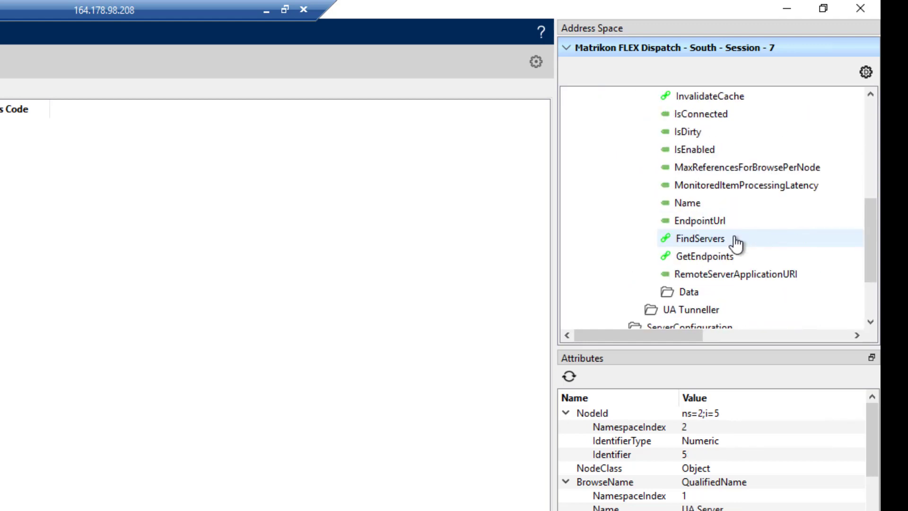
double_click(669, 291)
scroll(743, 207, down, 3)
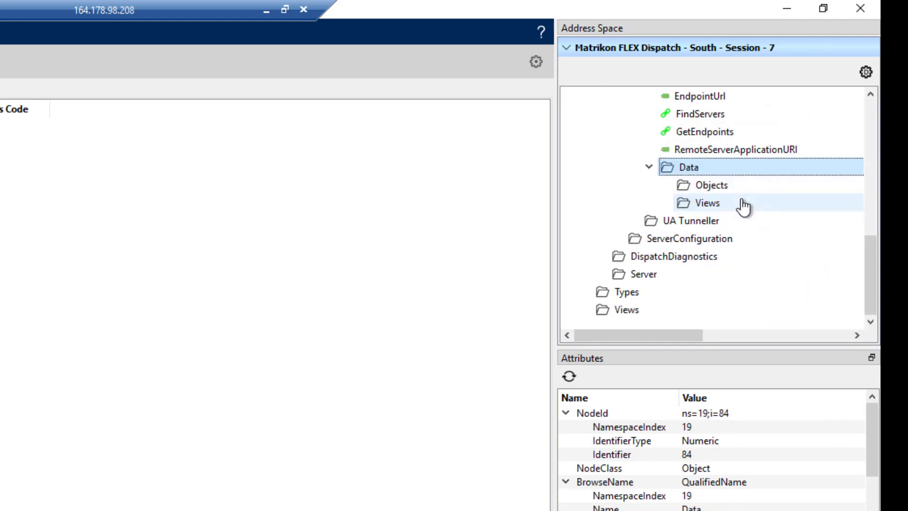
double_click(712, 186)
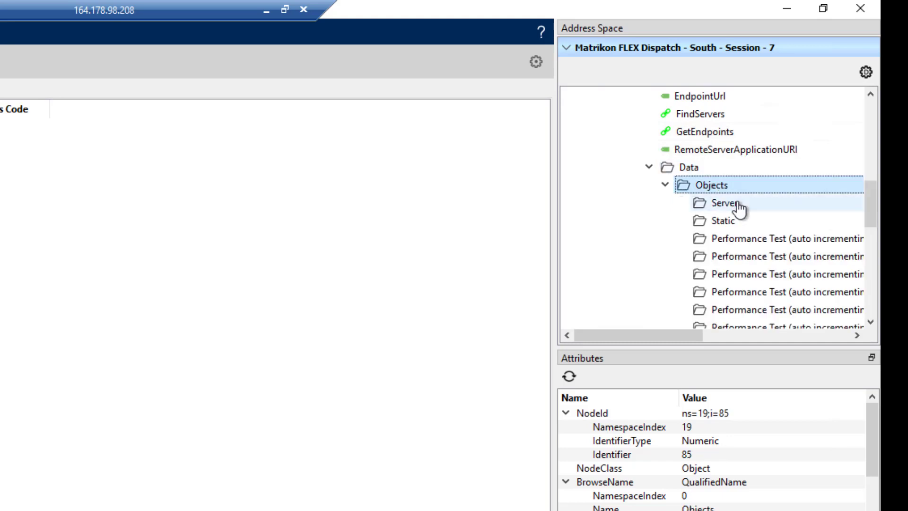
double_click(738, 239)
click(780, 260)
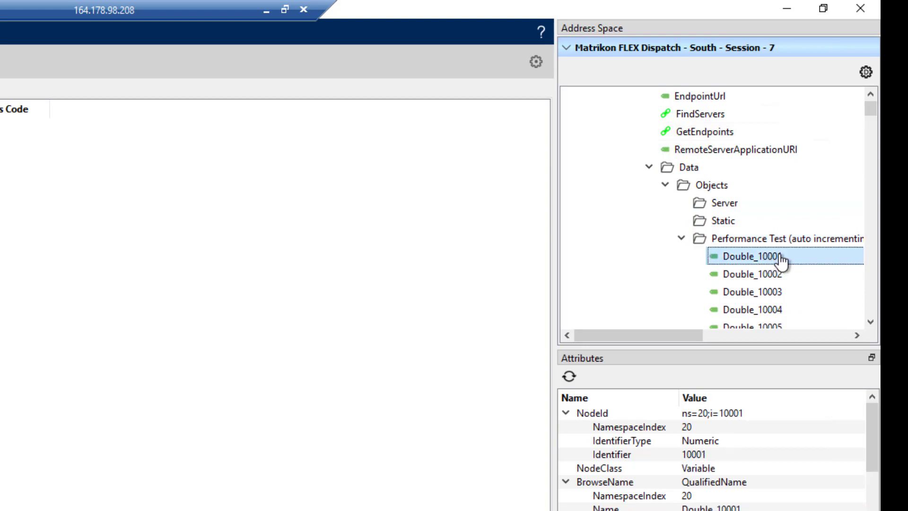
scroll(782, 263, down, 4)
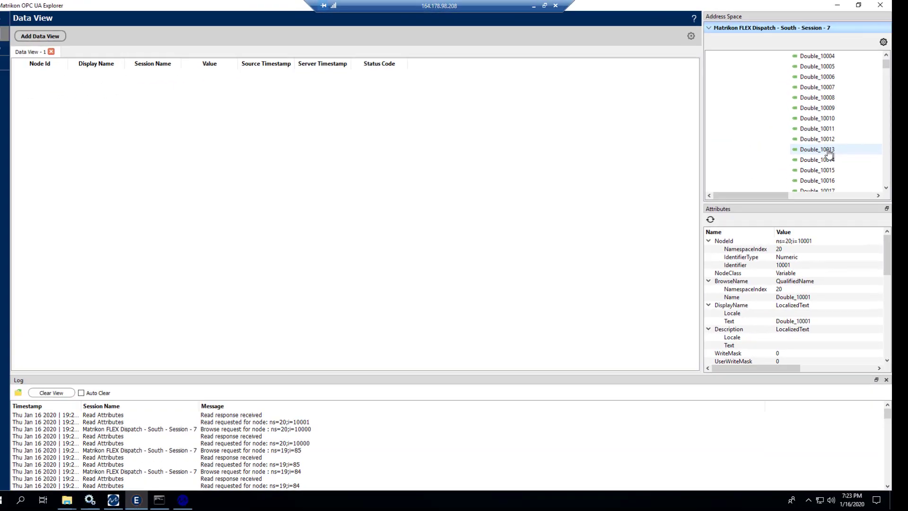
Add Double_10001 through Double_10013 to Data View - 1.
shift+click(791, 229)
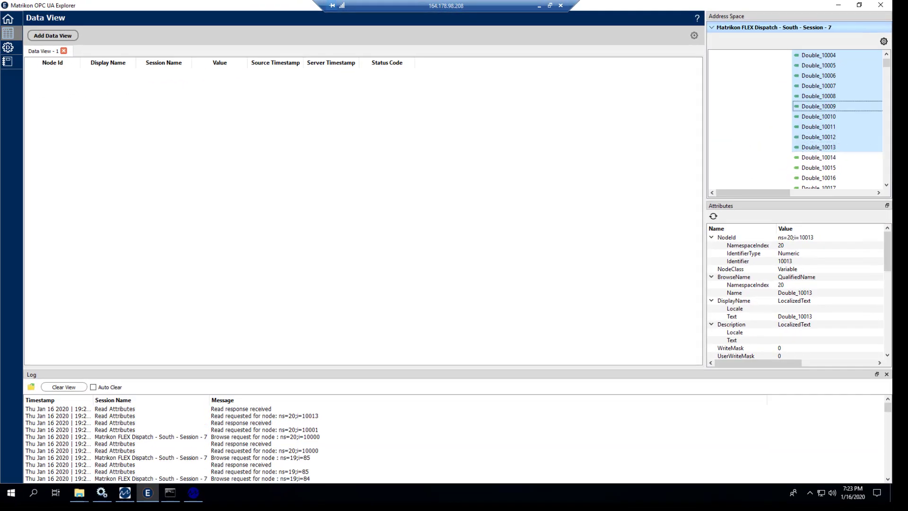
drag(773, 160, 0, 283)
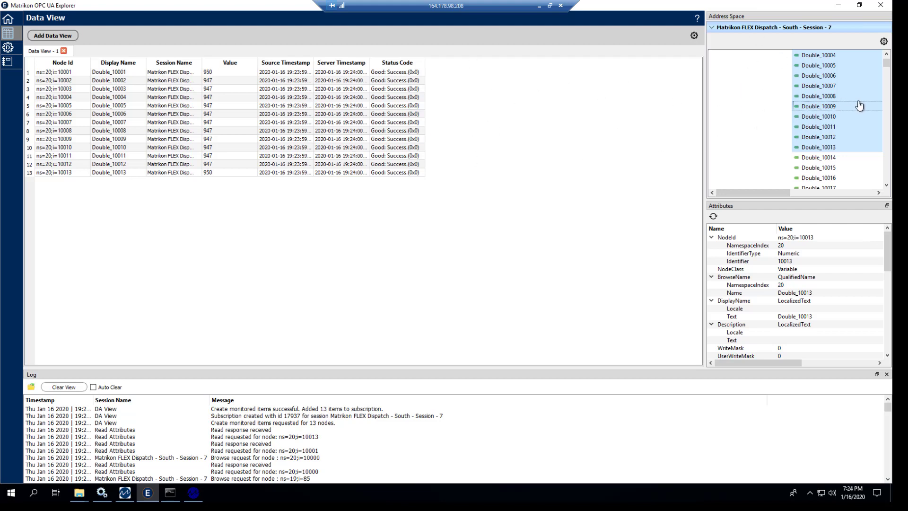
drag(888, 67, 887, 56)
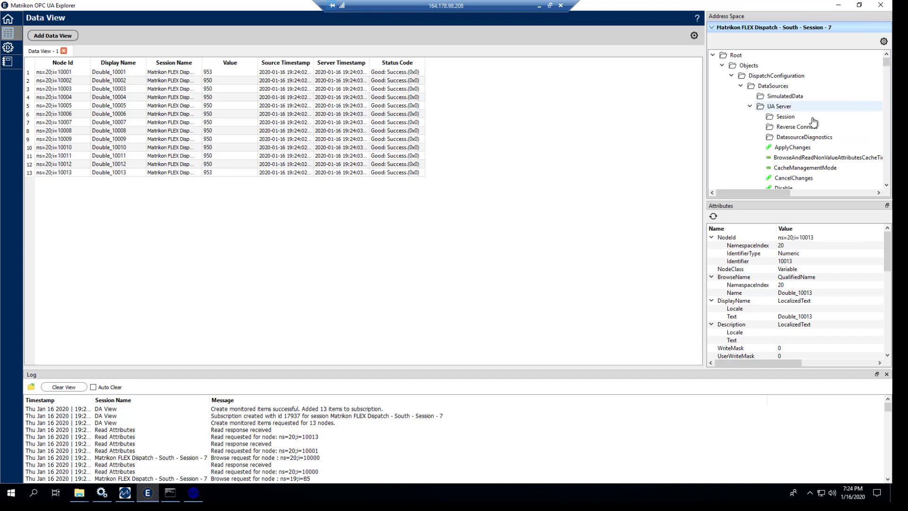
Expand UA Tunneller's Data > Objects down to the OPERATIONS-SOUT simulation server.
click(750, 106)
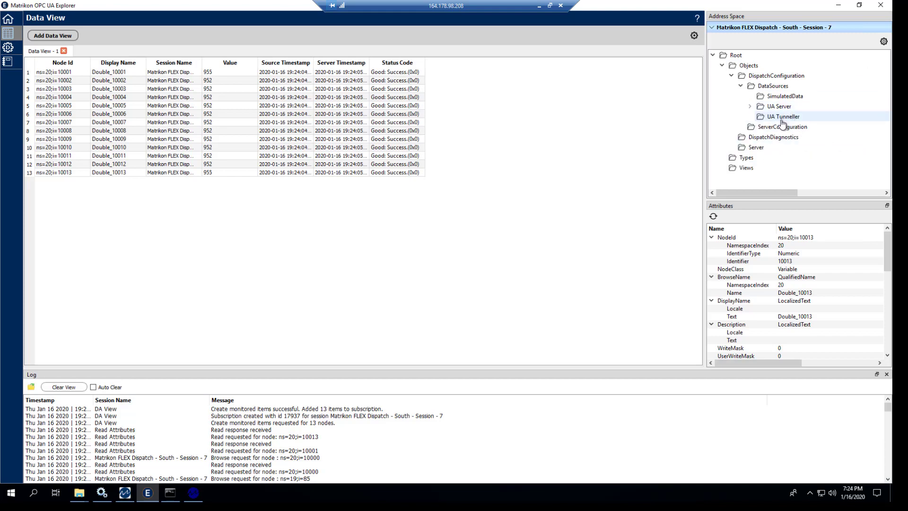
double_click(763, 118)
scroll(795, 123, down, 2)
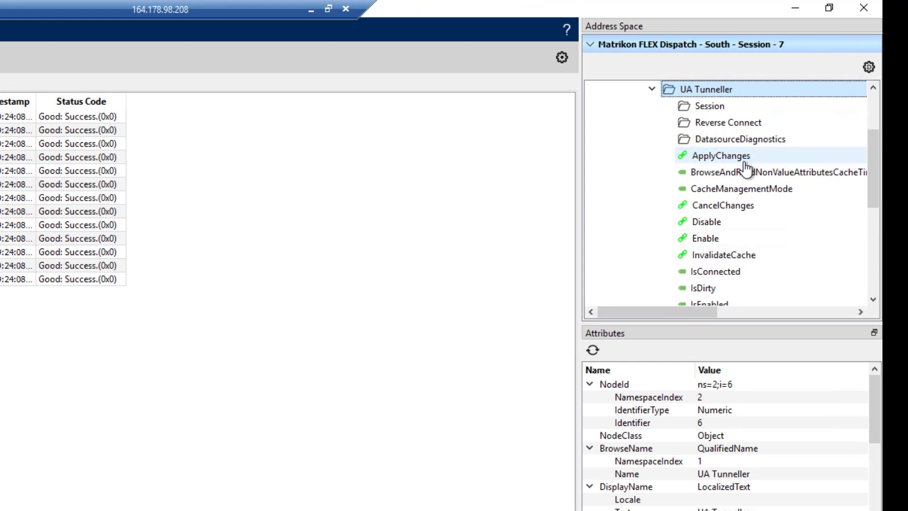
scroll(804, 151, down, 4)
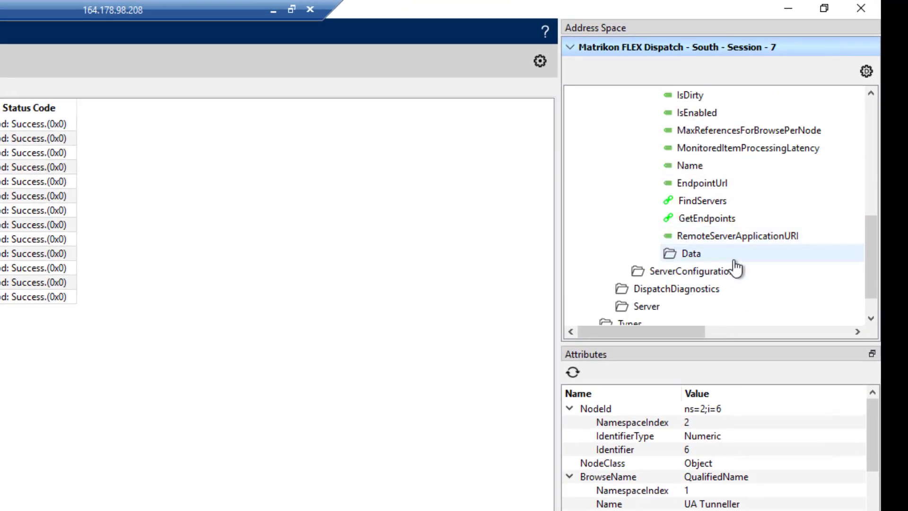
double_click(691, 253)
double_click(716, 272)
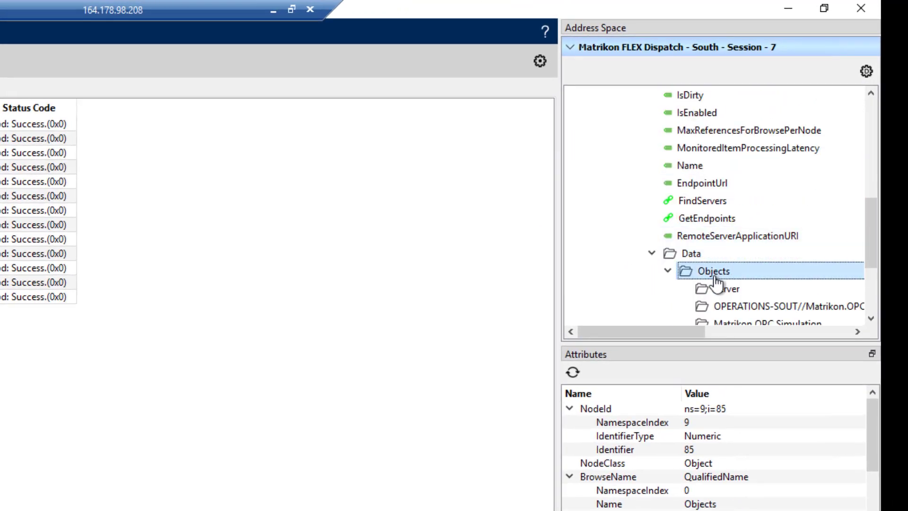
scroll(758, 260, down, 1)
double_click(757, 254)
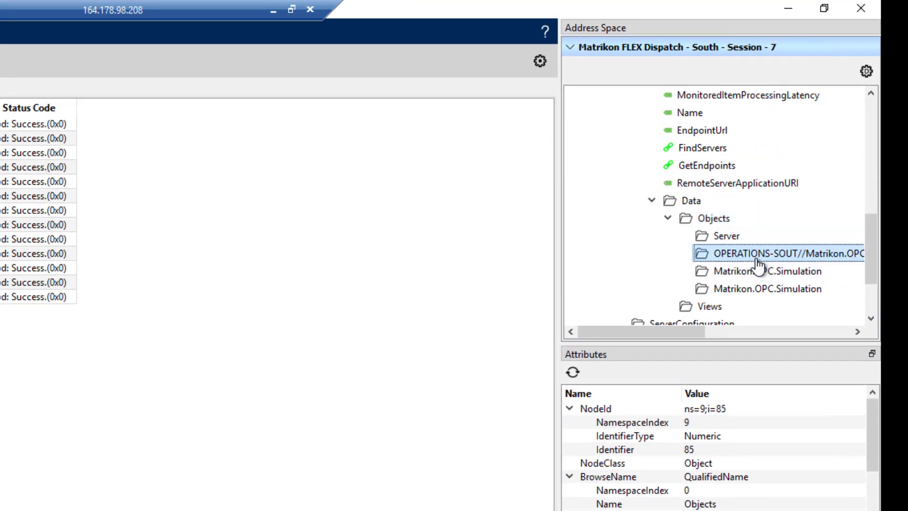
scroll(767, 235, down, 2)
Add Random Boolean, Real4 and Int4 from Simulation Items to the Data View.
click(755, 237)
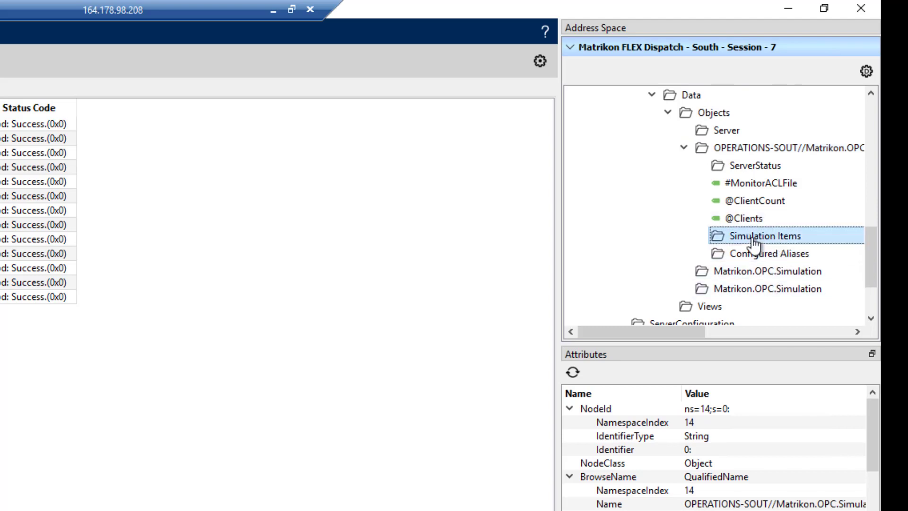
click(755, 237)
scroll(776, 253, down, 1)
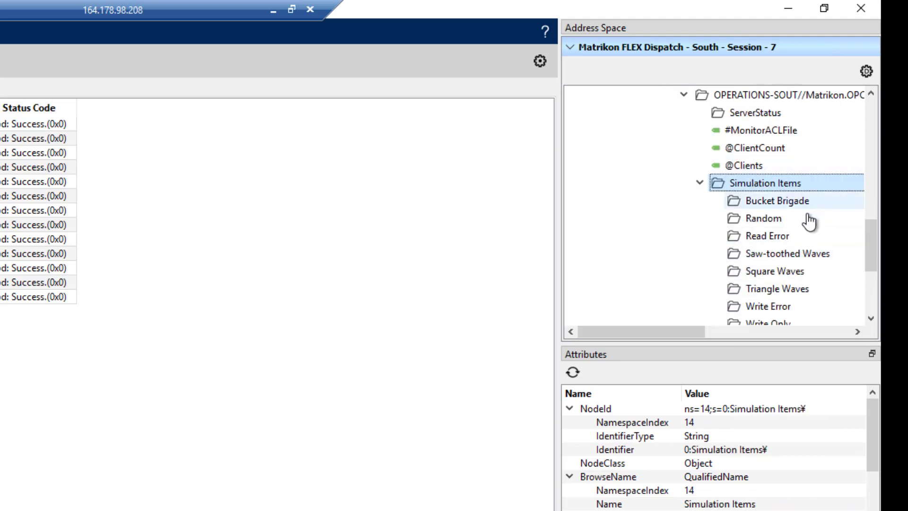
double_click(759, 218)
scroll(788, 228, down, 2)
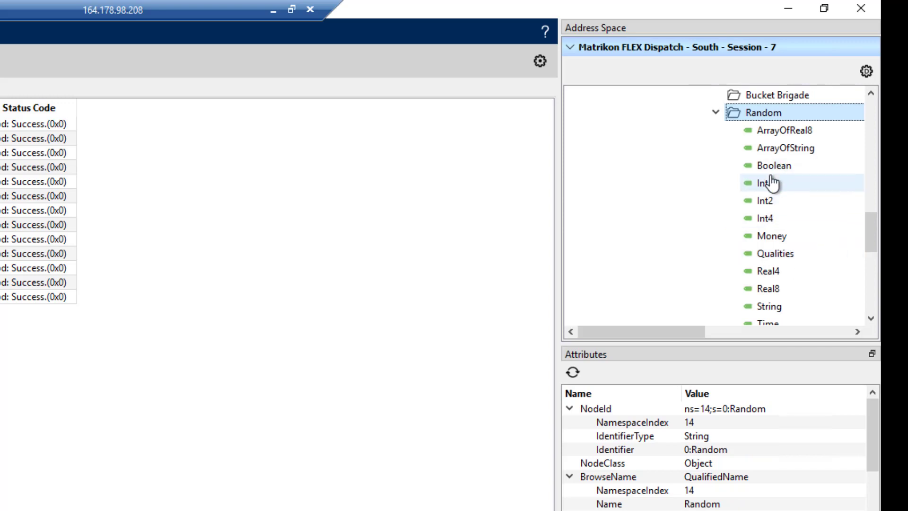
drag(774, 165, 426, 263)
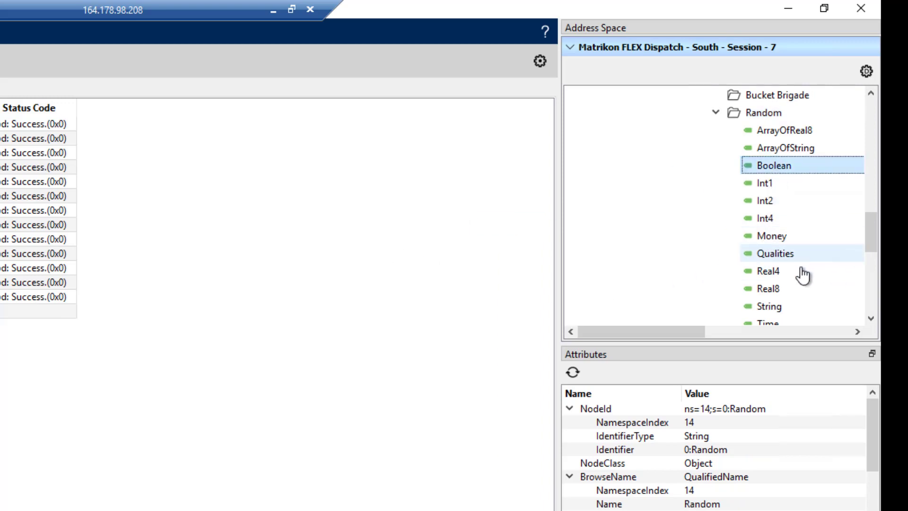
drag(800, 272, 322, 391)
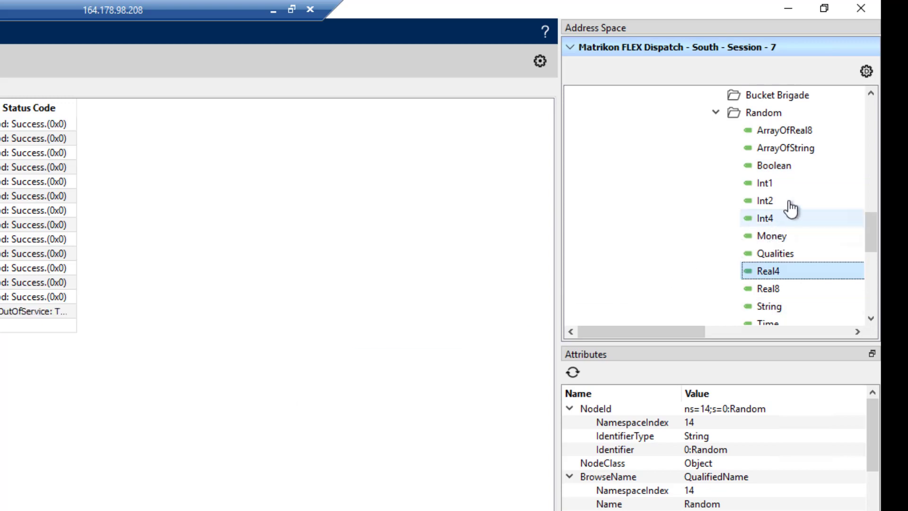
scroll(781, 246, down, 2)
scroll(800, 222, up, 1)
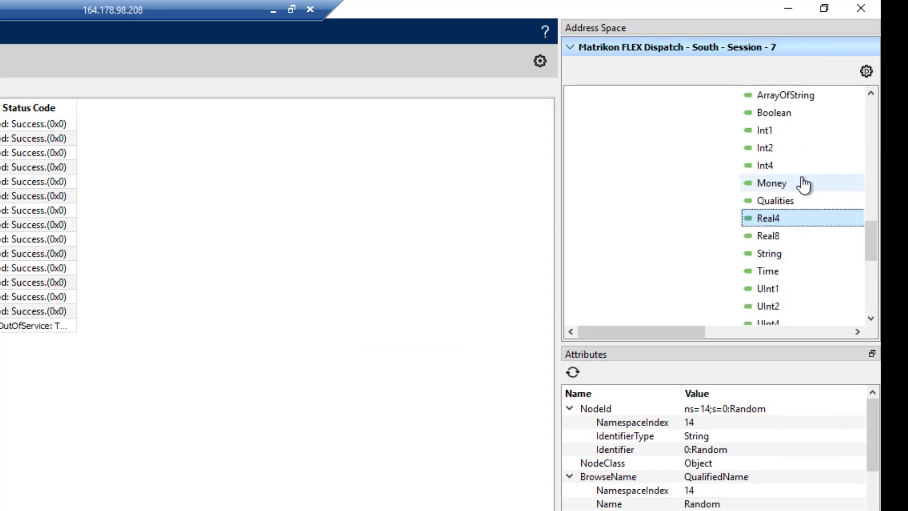
scroll(818, 156, up, 1)
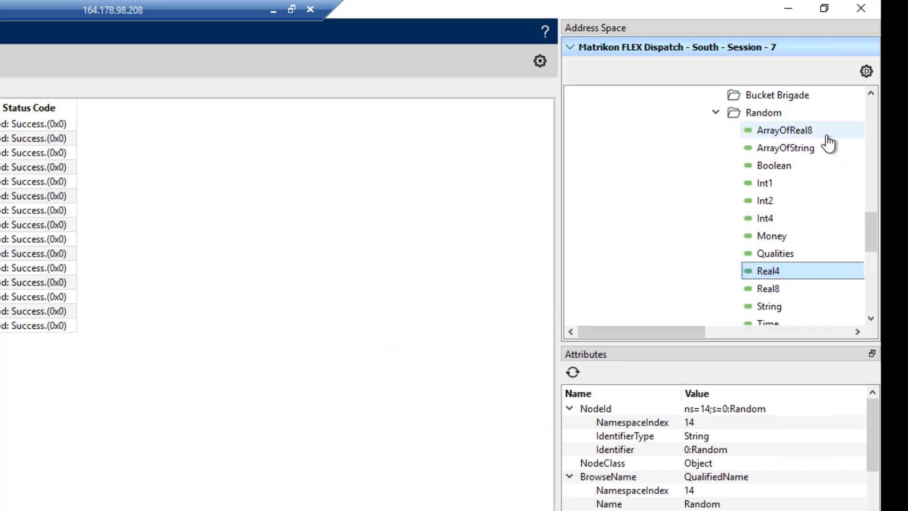
drag(776, 220, 233, 449)
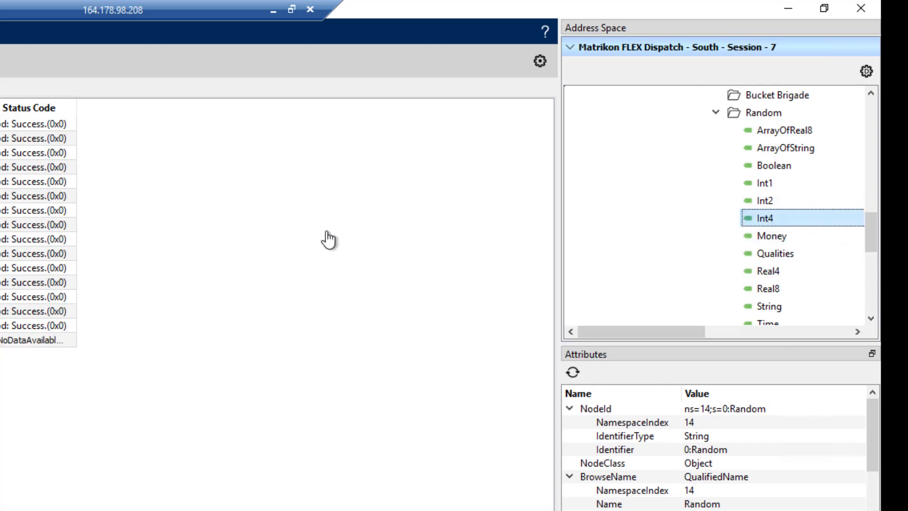
Open the Bucket Brigade folder and select its Int1 item.
click(716, 113)
double_click(761, 101)
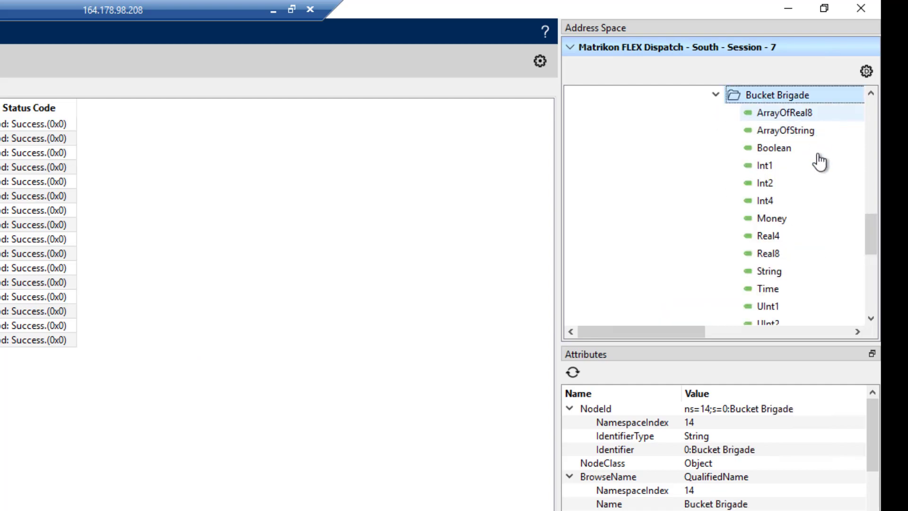
click(776, 166)
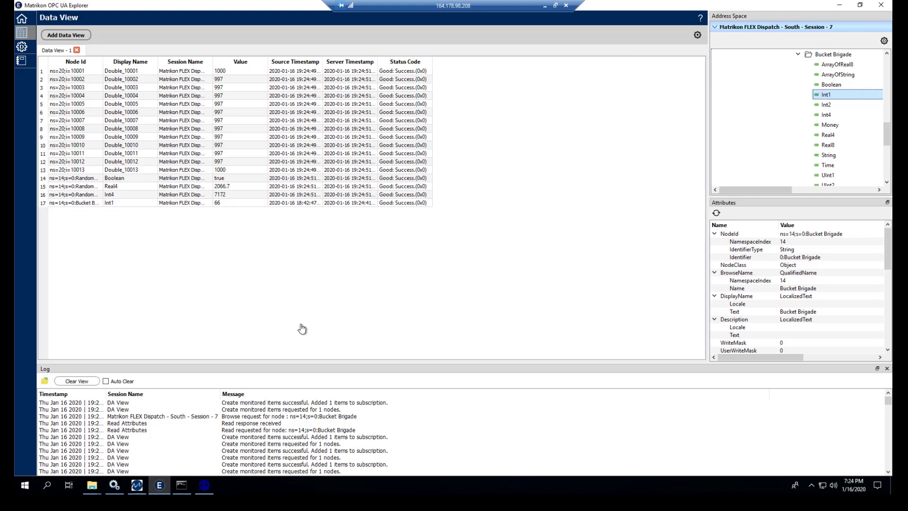
Write 88 to the Bucket Brigade item in MatrikonOPC Explorer, then minimize it.
click(204, 486)
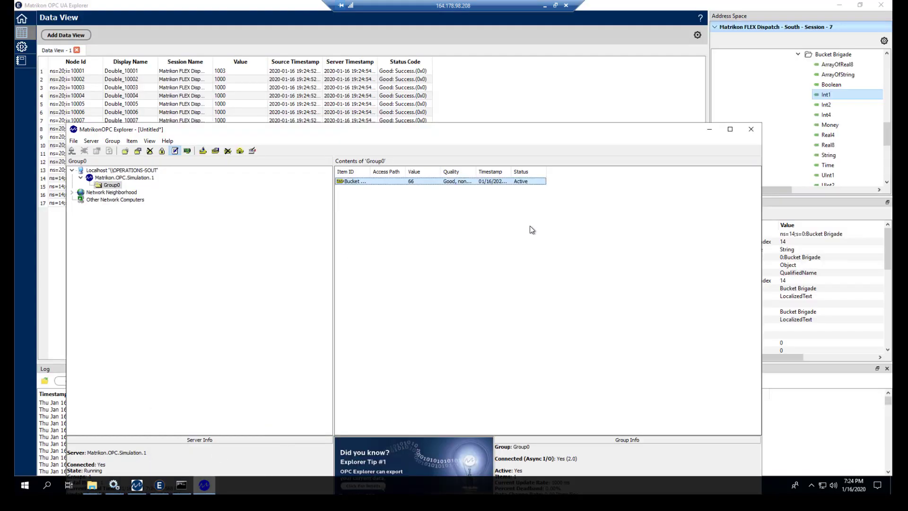
double_click(416, 180)
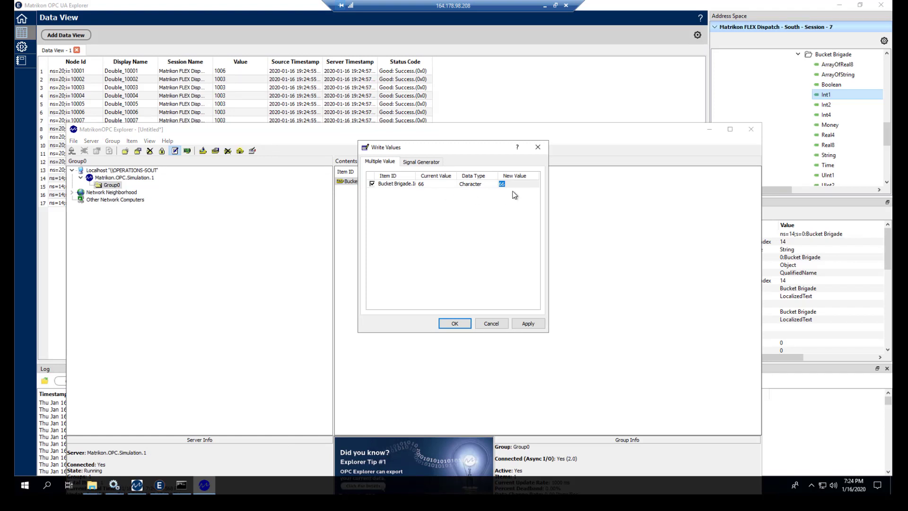
click(528, 324)
click(455, 324)
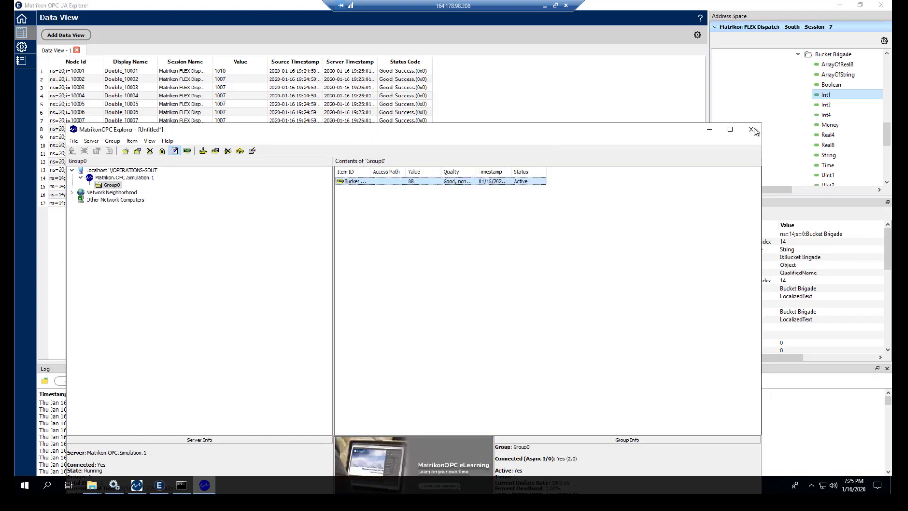
click(710, 130)
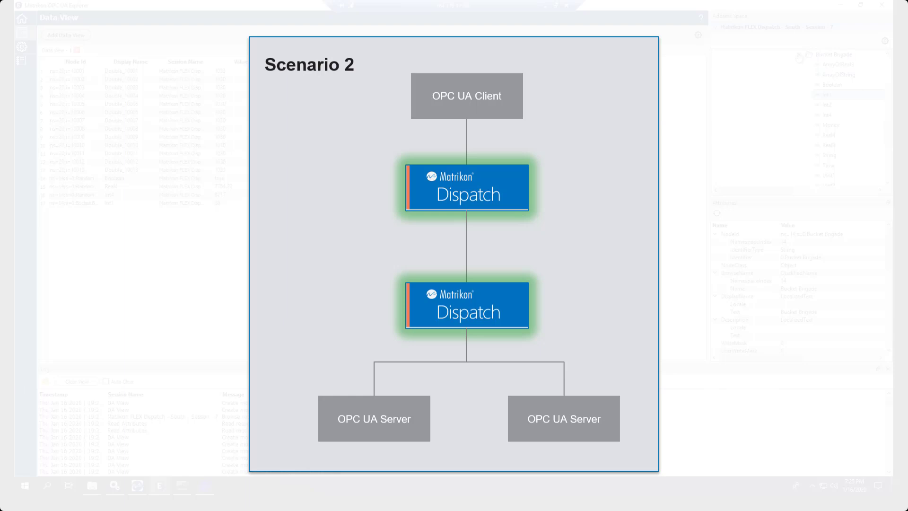
Scroll up to the North Dispatch session's Root showing Objects, Types and Views.
scroll(885, 123, up, 5)
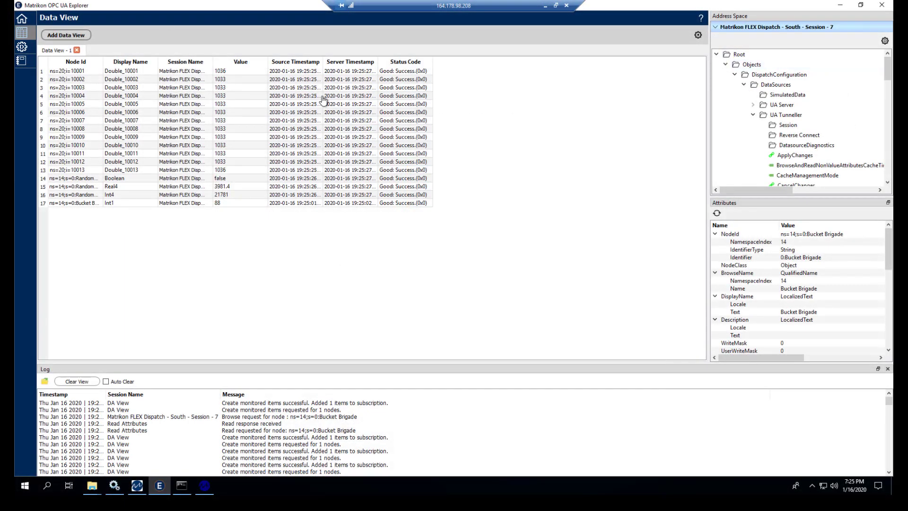
mouse_move(324, 100)
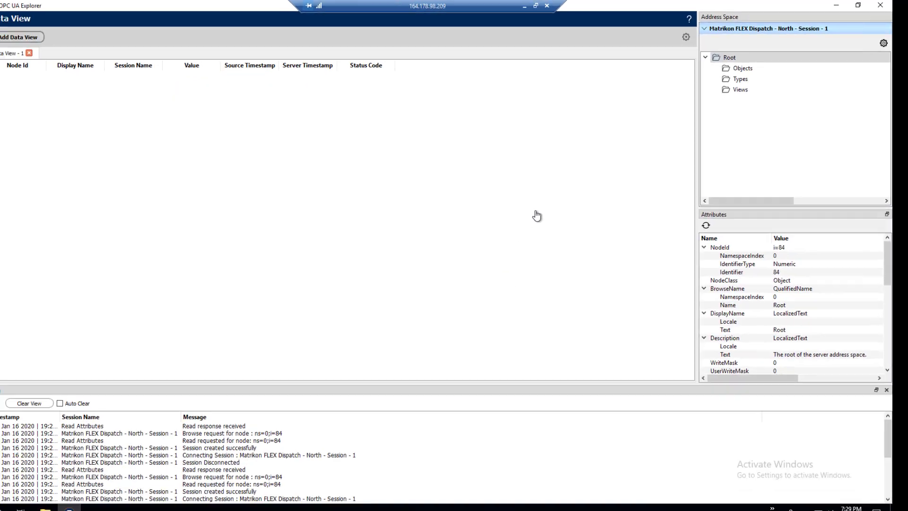
From Configure Dispatch's federator data sources list, open the Dispatch South source settings.
click(22, 19)
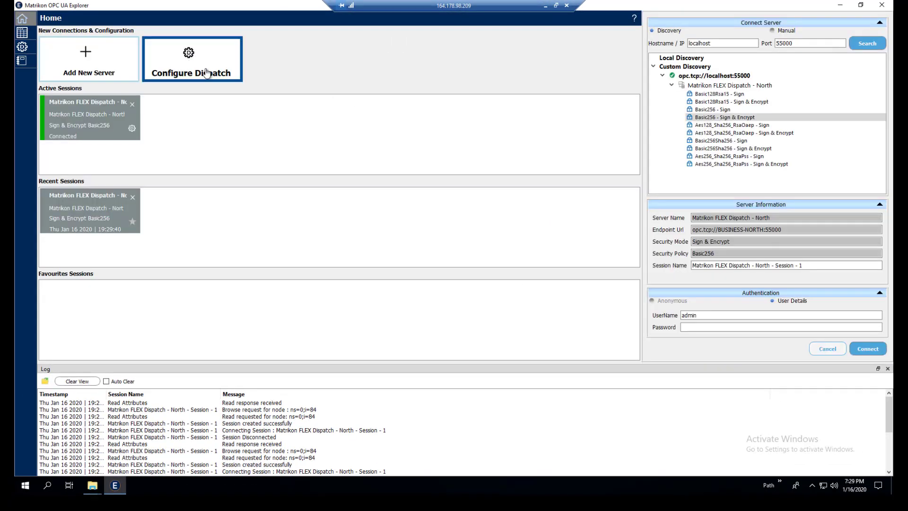
click(224, 64)
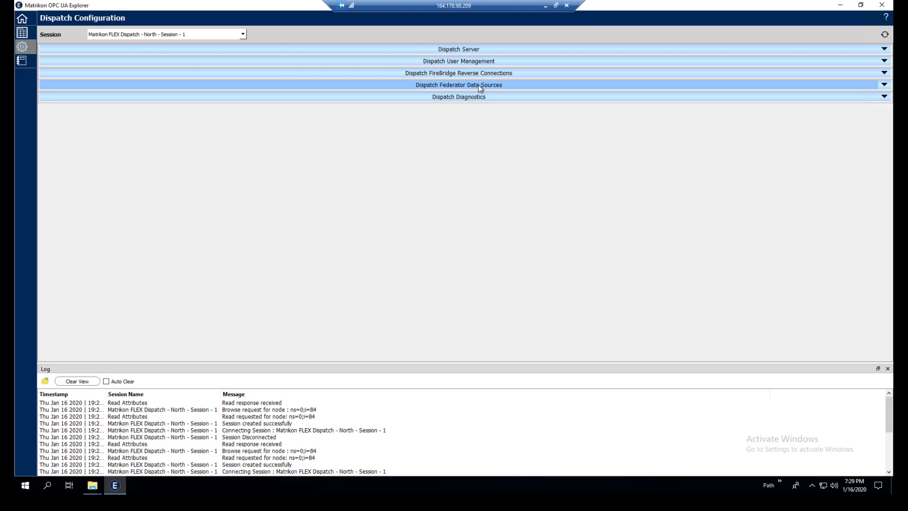
click(479, 85)
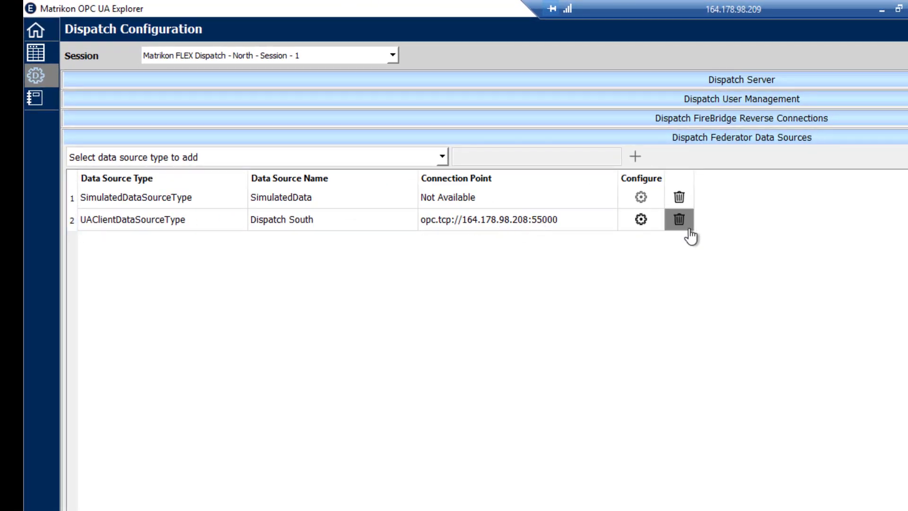
click(641, 220)
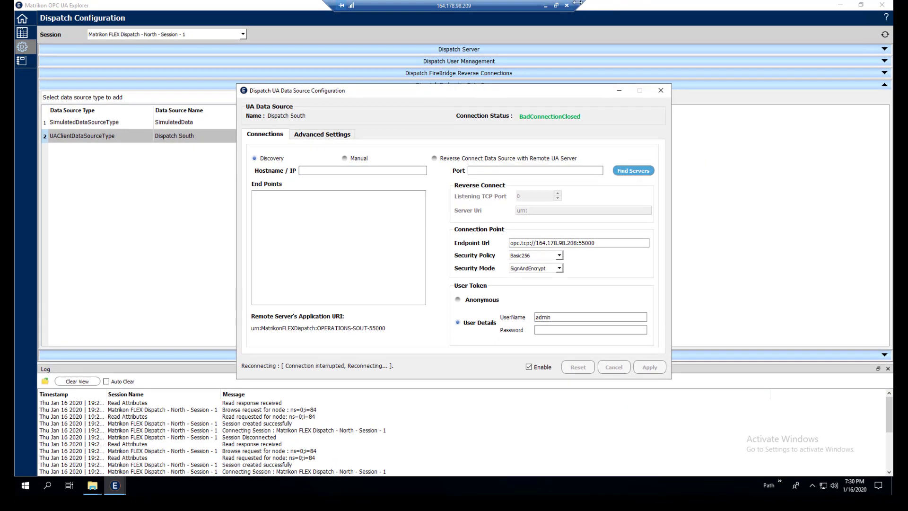
Move the rejected 4A82F9… certificate from rejected\certs into South's trusted\certs folder.
click(547, 7)
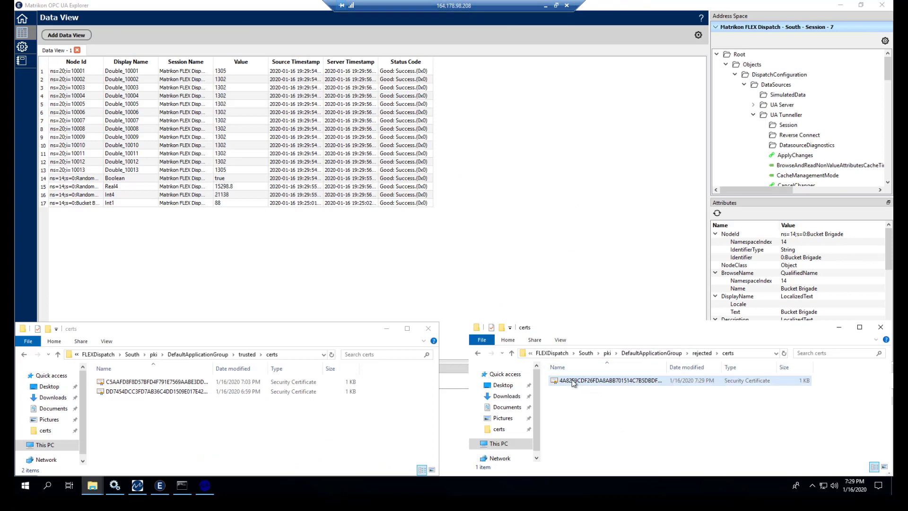
click(229, 441)
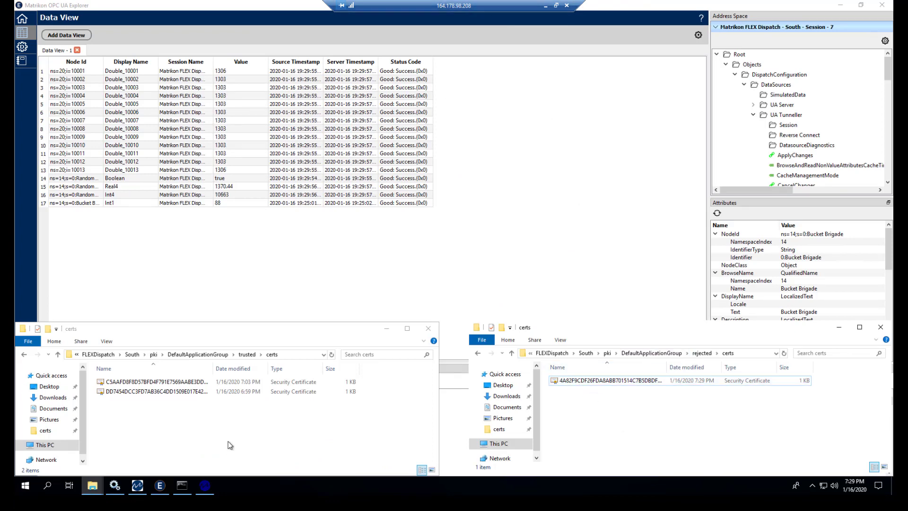
click(592, 381)
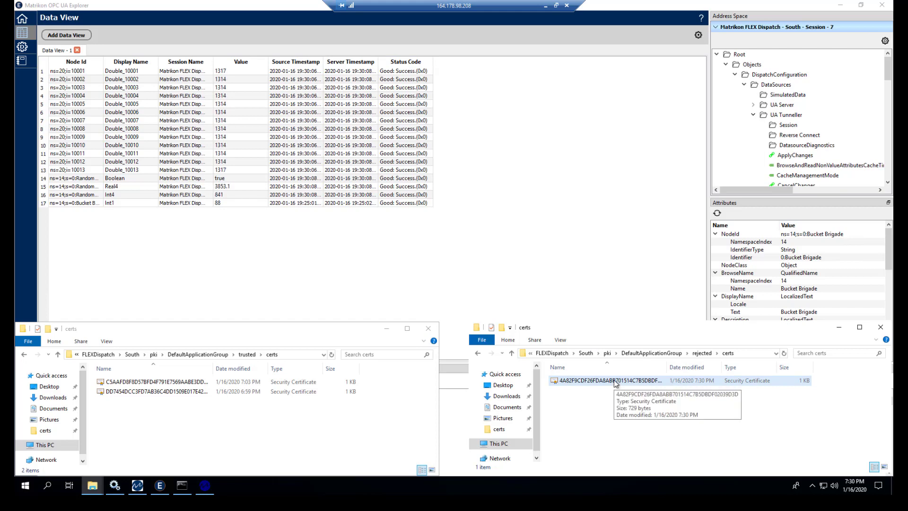
drag(617, 384, 180, 443)
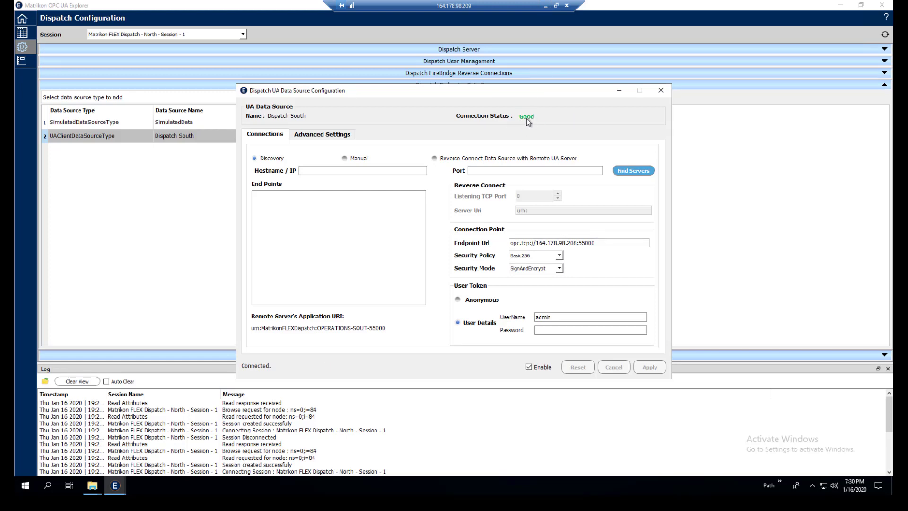
Rebrowse the address space from Root and expand Objects > DispatchConfiguration > DataSources.
click(661, 91)
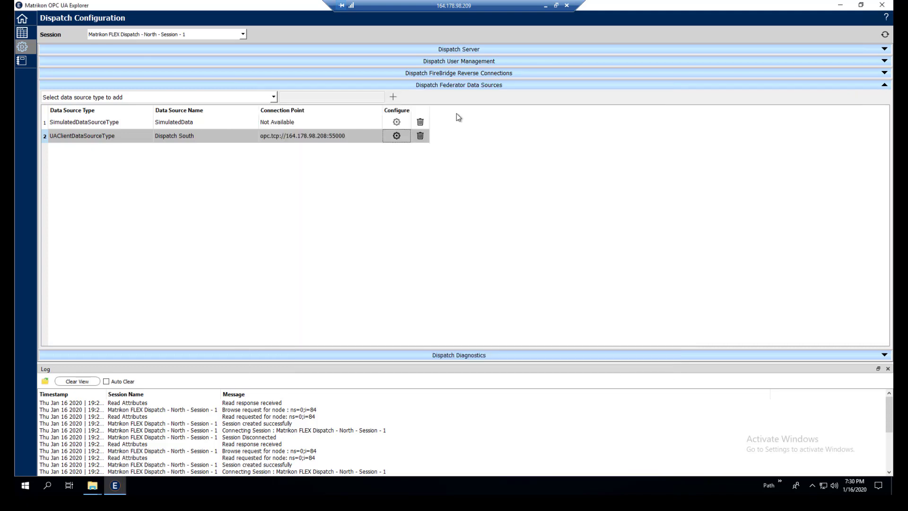
click(469, 85)
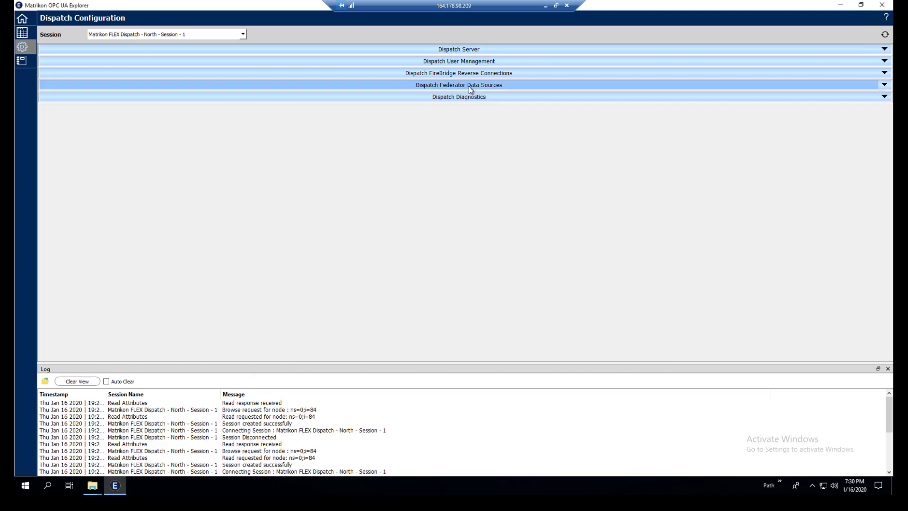
click(23, 32)
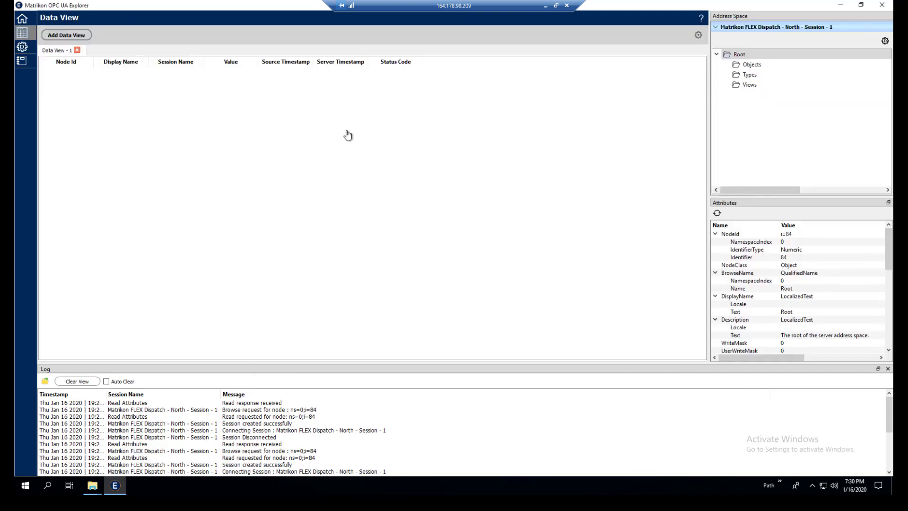
right_click(753, 55)
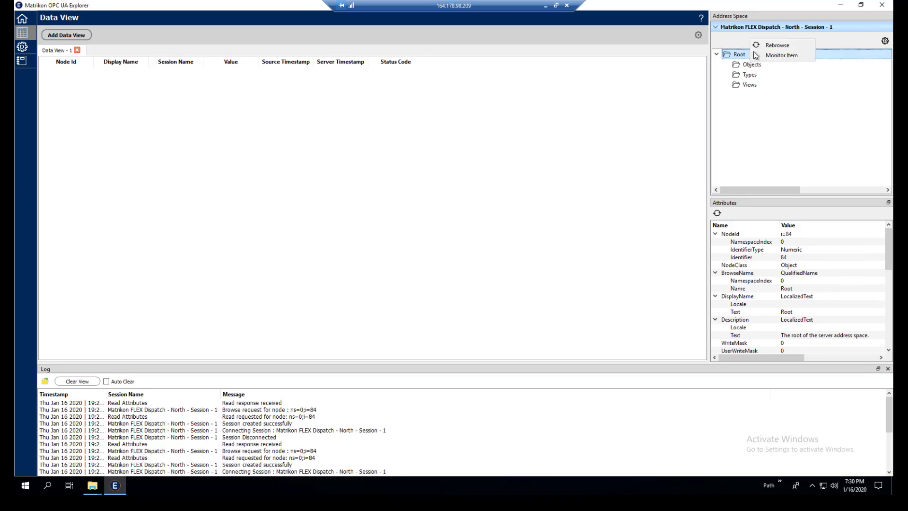
click(784, 46)
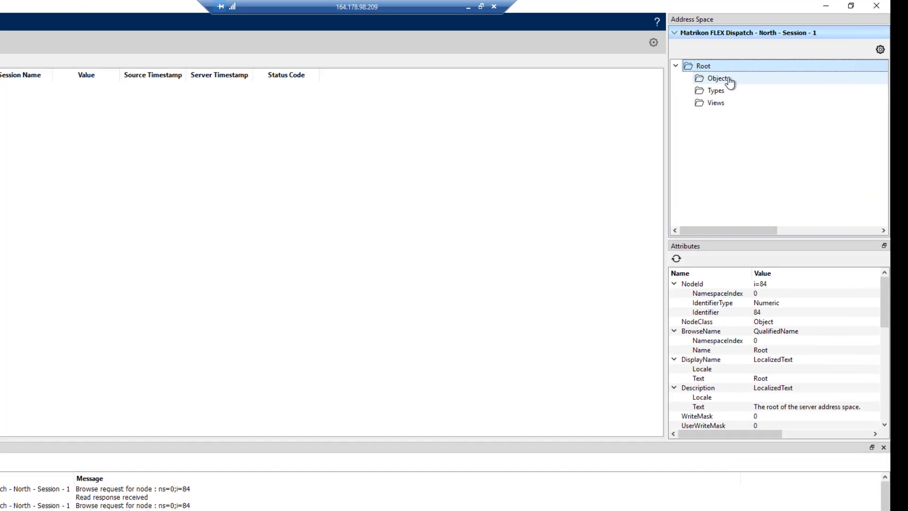
double_click(761, 64)
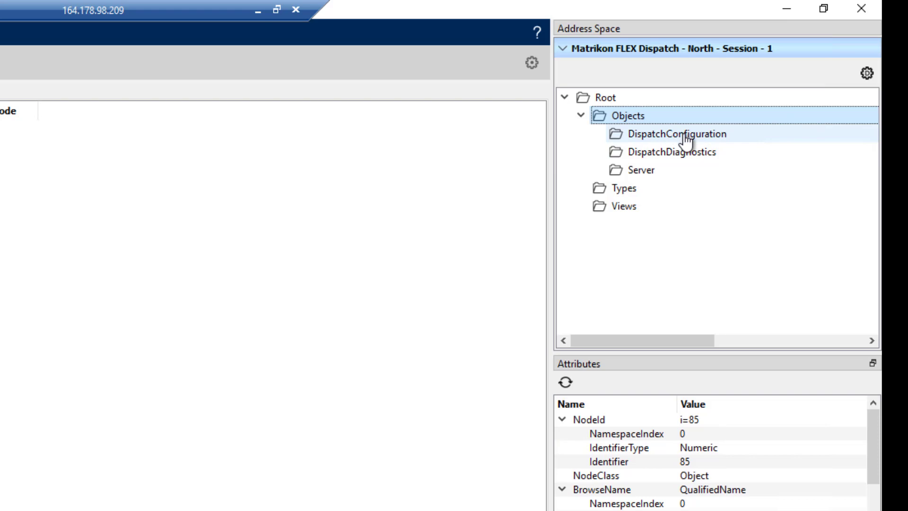
double_click(686, 136)
double_click(681, 153)
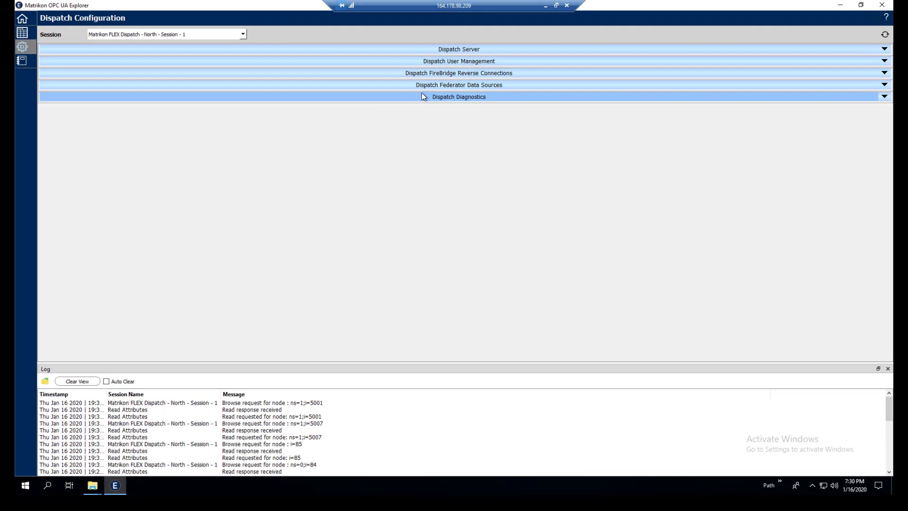
Expand the Dispatch South source through Data > Objects to its federated DispatchConfiguration node.
click(457, 85)
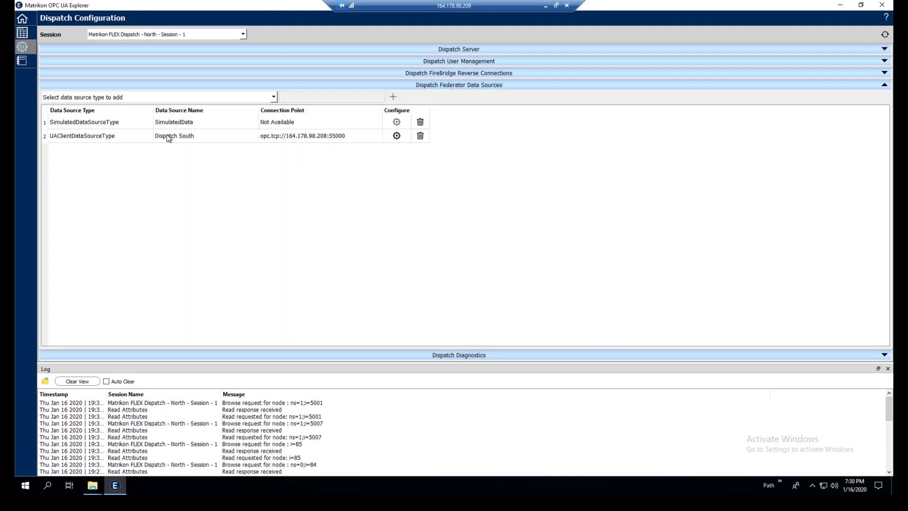
click(24, 33)
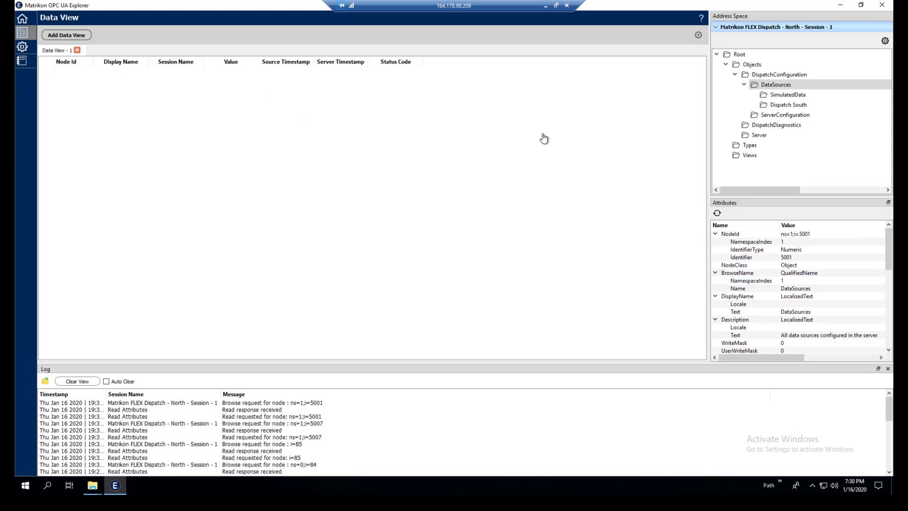
click(778, 106)
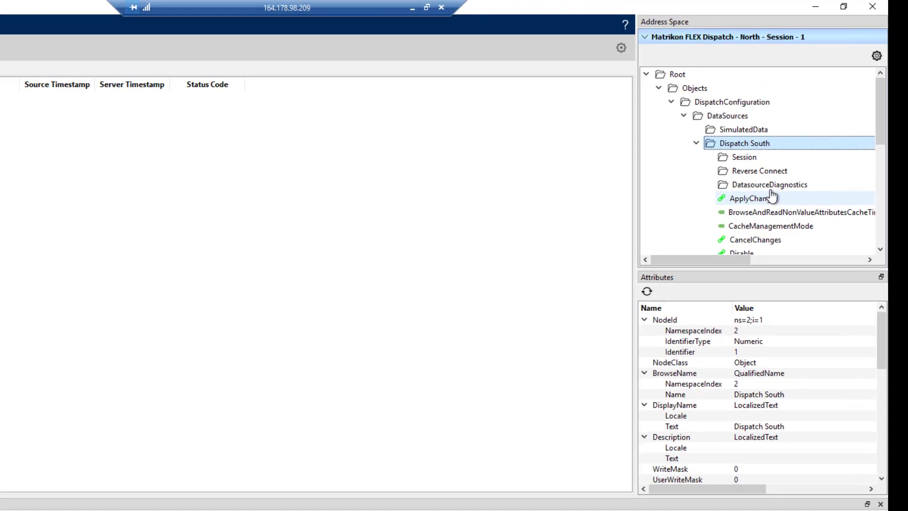
scroll(781, 145, down, 6)
click(700, 235)
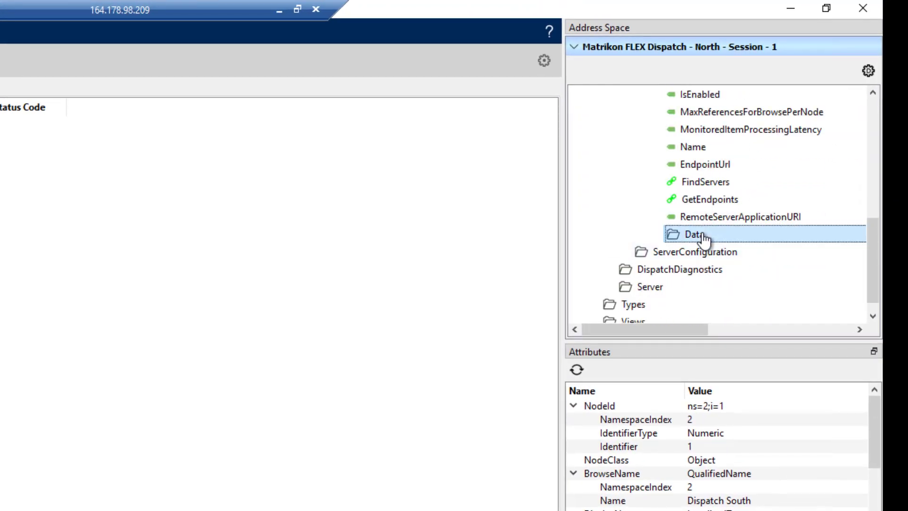
scroll(752, 202, down, 1)
click(741, 201)
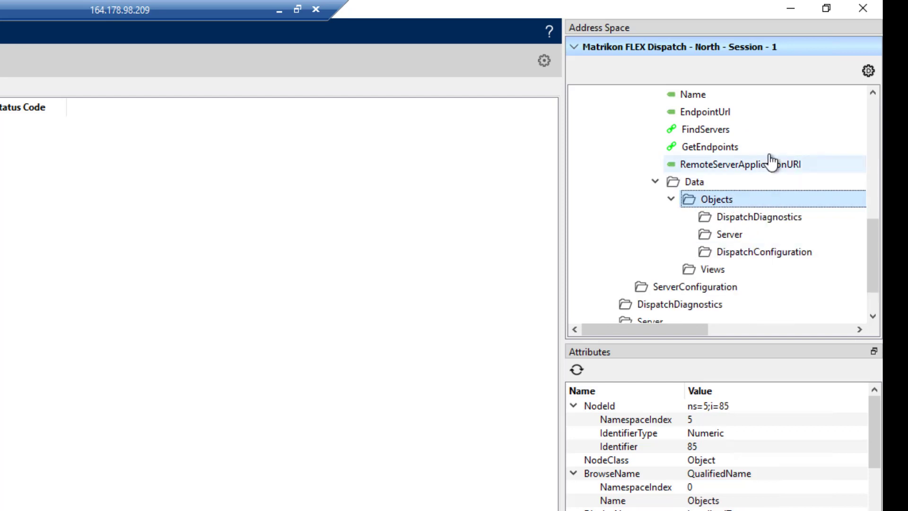
scroll(719, 180, down, 1)
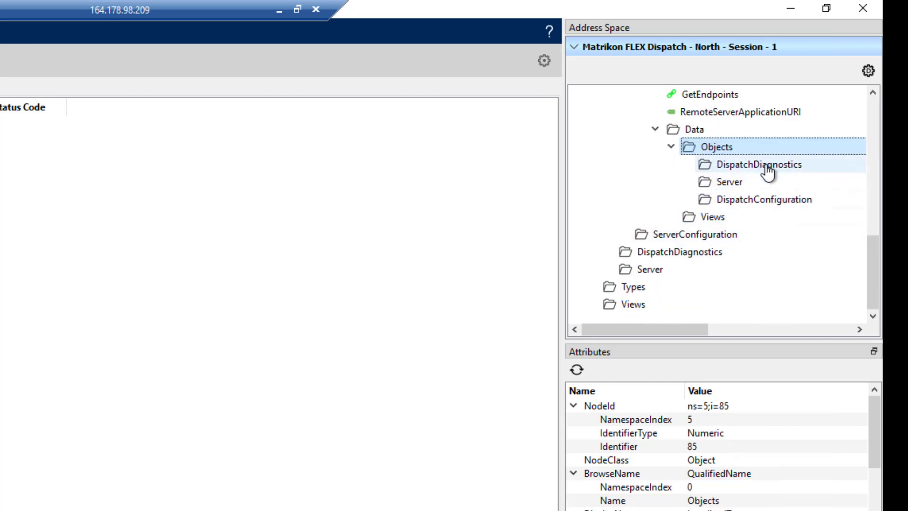
click(757, 202)
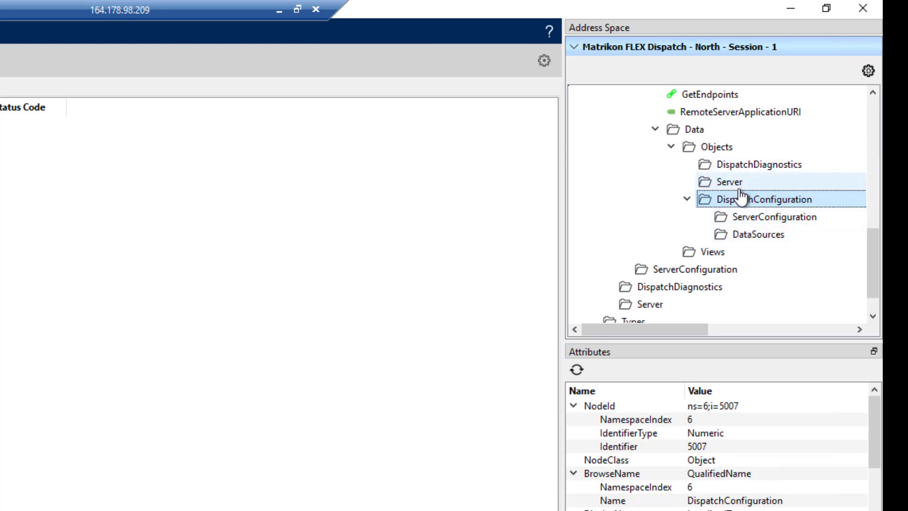
Refresh South's federated Objects node and inspect its DispatchDiagnostics and Server nodes.
click(726, 148)
right_click(726, 148)
click(778, 132)
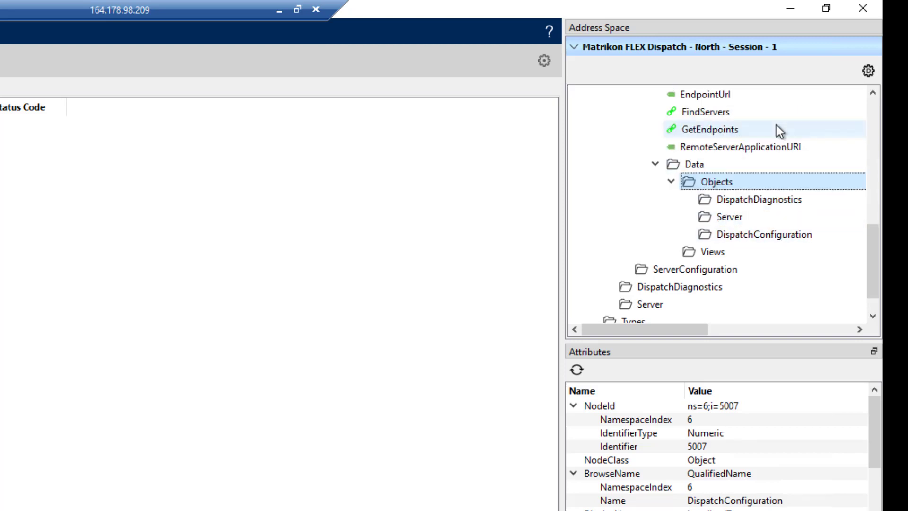
click(763, 202)
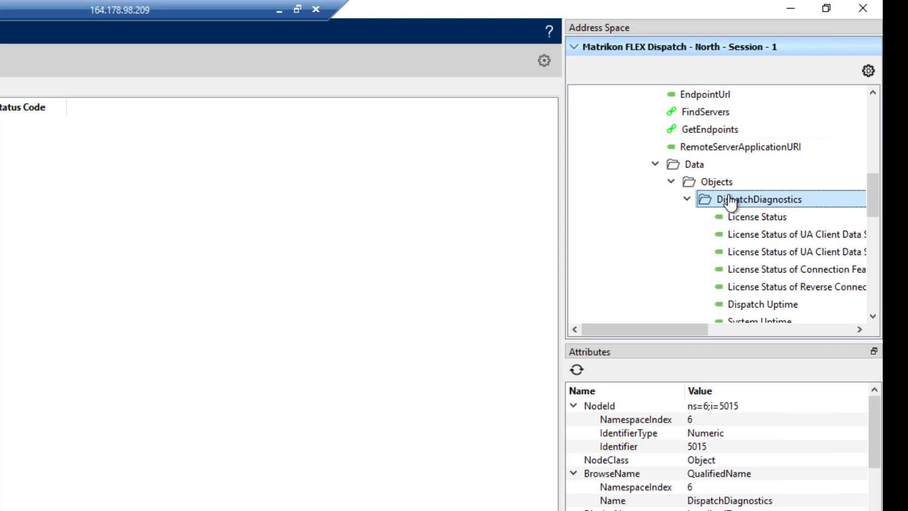
click(731, 201)
click(726, 217)
scroll(790, 219, down, 3)
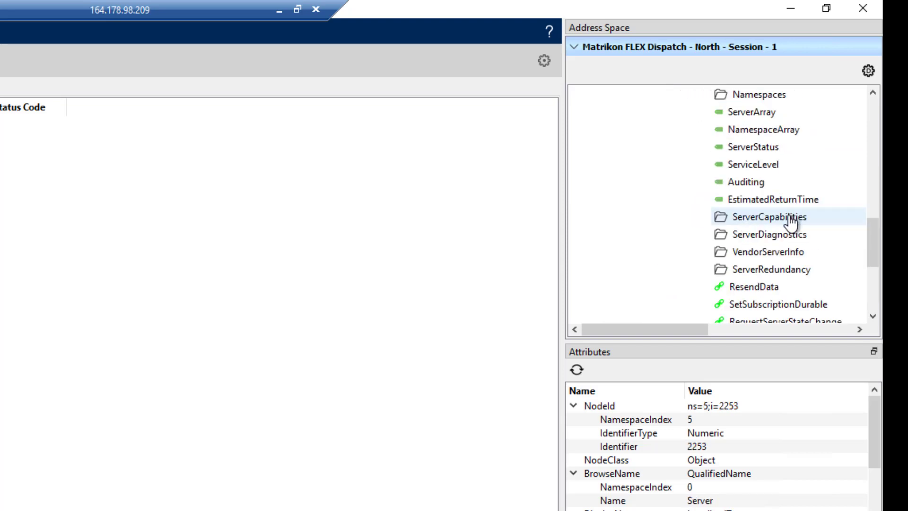
scroll(790, 219, up, 4)
double_click(719, 271)
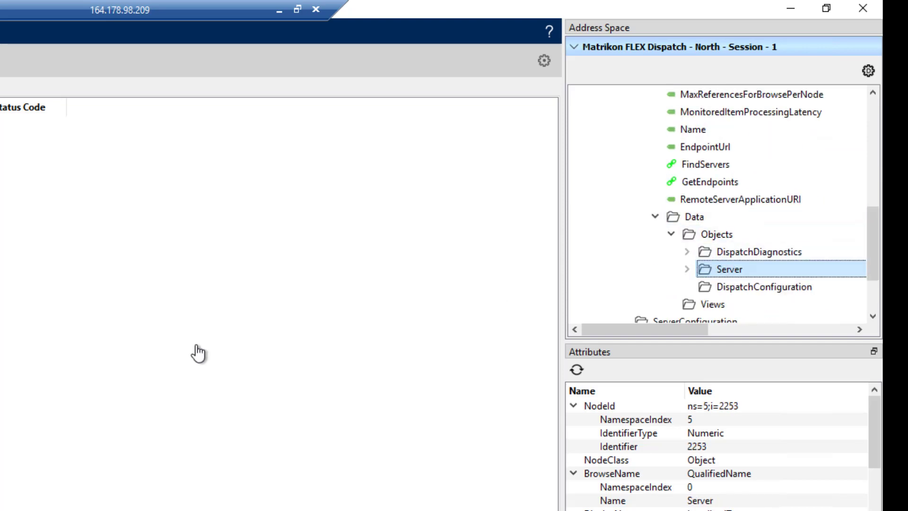
key(Left)
key(Left)
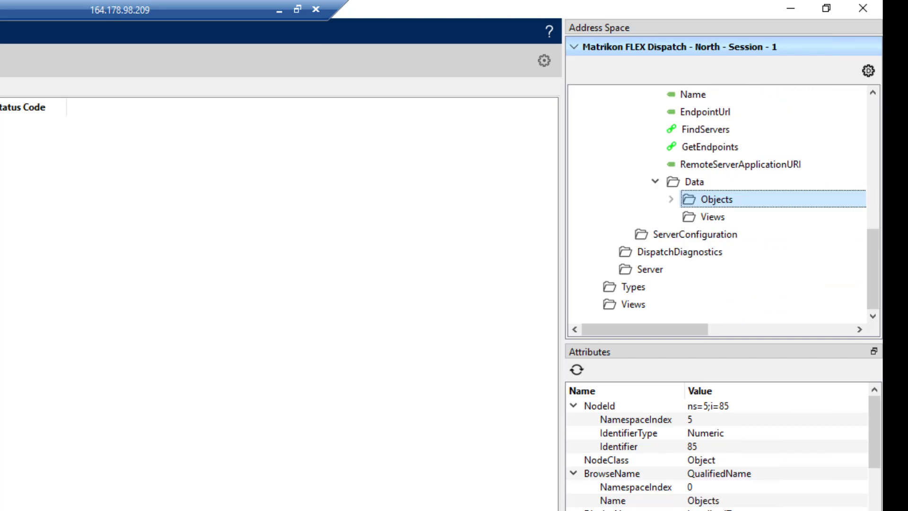
Re-expand Objects > DispatchConfiguration > DataSources to list UA Server, UA Tunneller and Local UA Server.
double_click(724, 199)
click(761, 257)
double_click(760, 258)
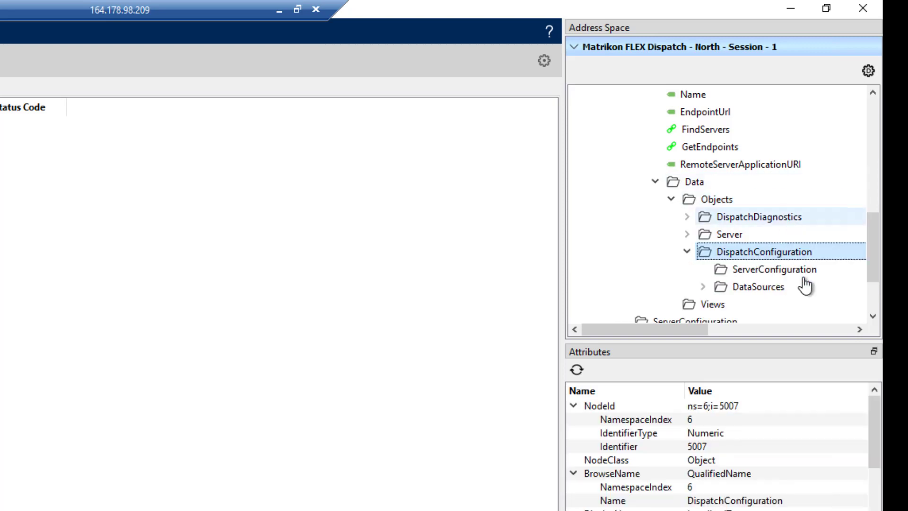
double_click(756, 290)
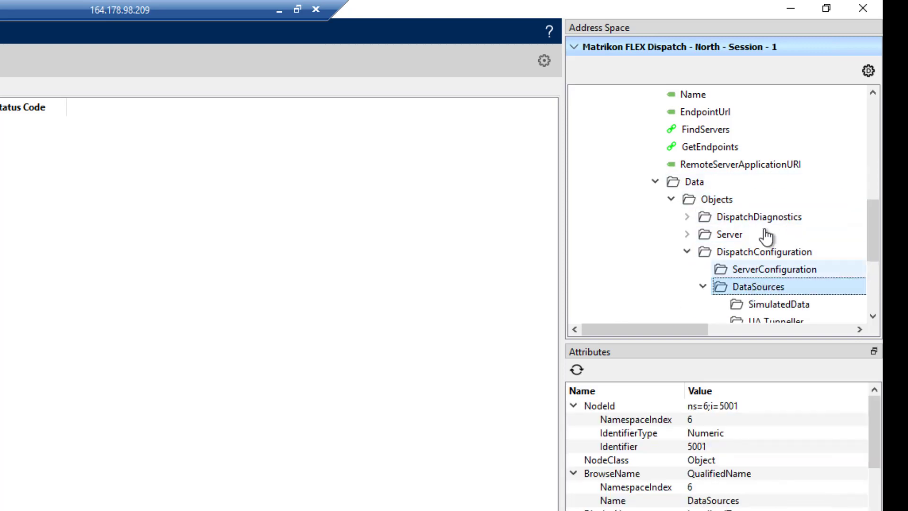
scroll(766, 233, down, 2)
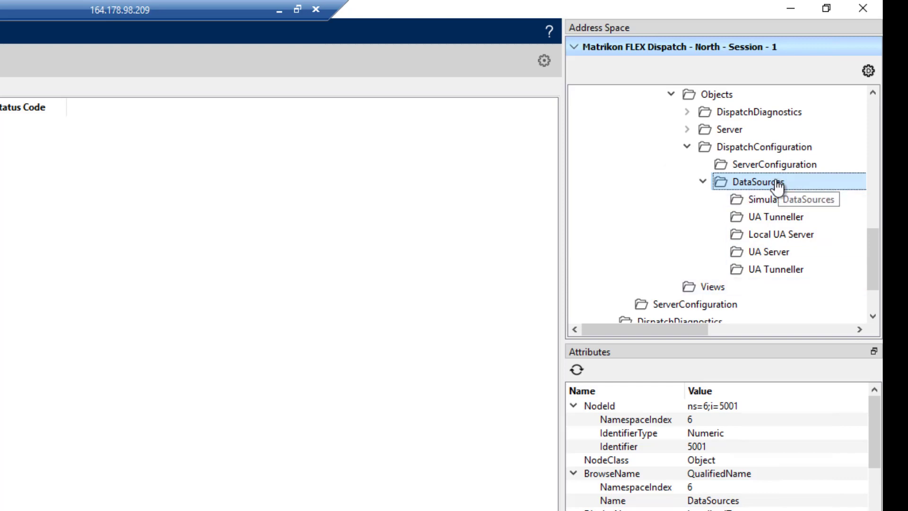
right_click(757, 186)
key(Escape)
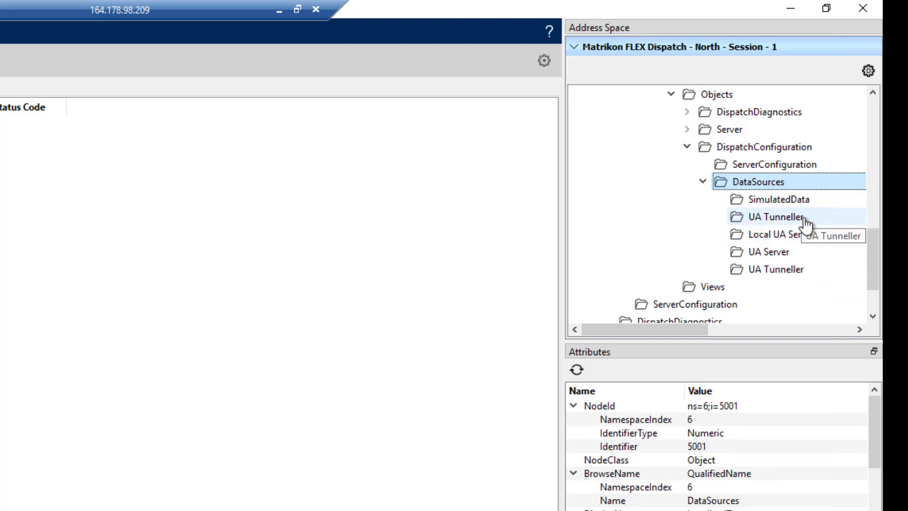
Expand UA Server > Data > Objects > Performance Test.
double_click(778, 256)
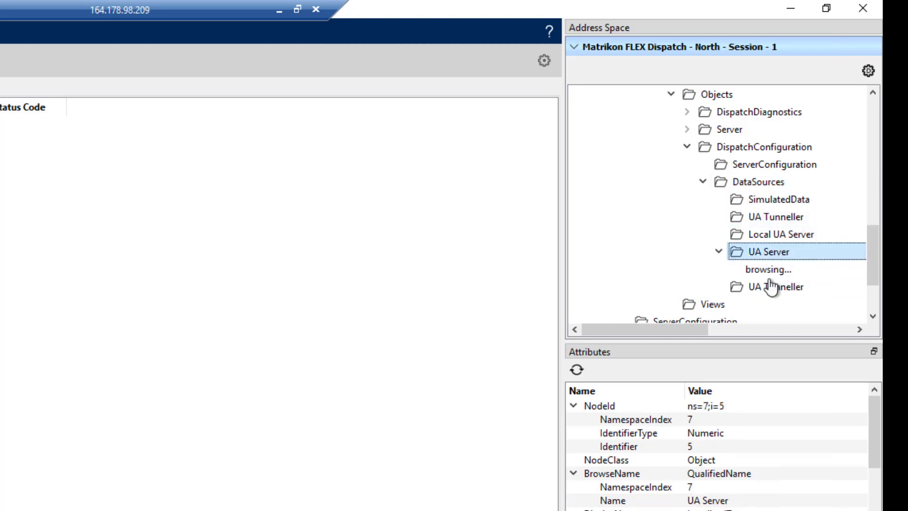
scroll(816, 239, down, 6)
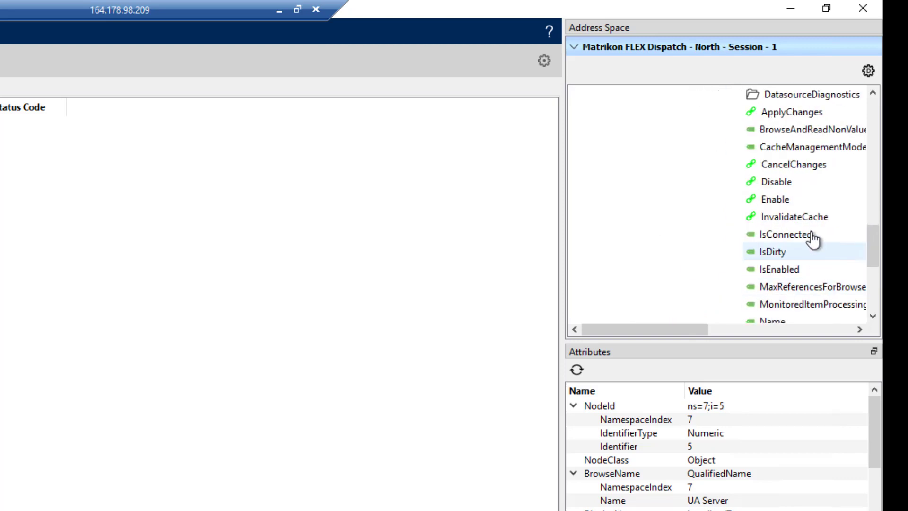
click(781, 254)
double_click(780, 254)
scroll(805, 229, down, 2)
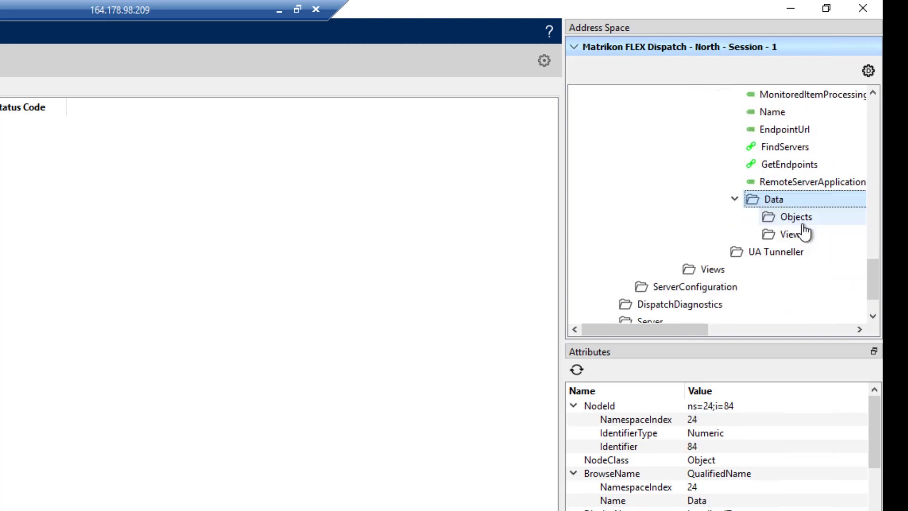
double_click(797, 167)
double_click(819, 219)
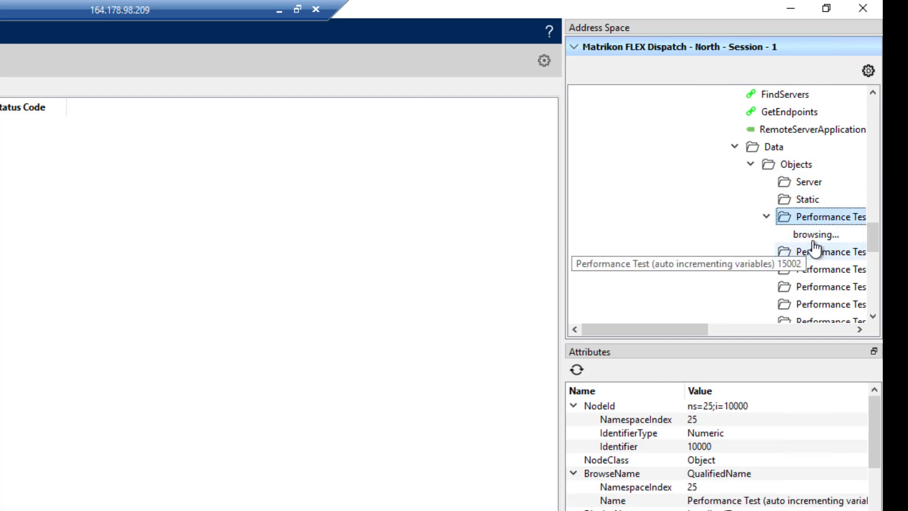
Add Double_10001 through Double_10013 to Data View - 1, then collapse the folders.
click(822, 239)
scroll(821, 260, down, 3)
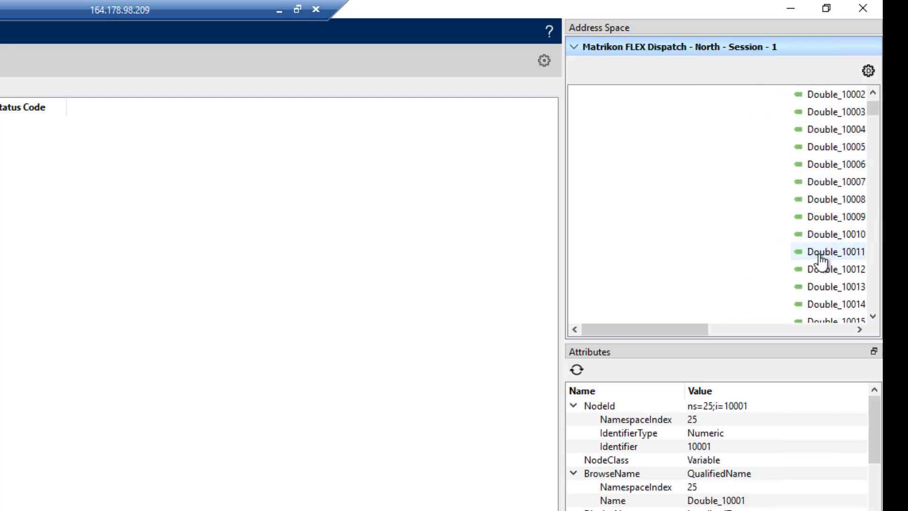
shift+click(823, 291)
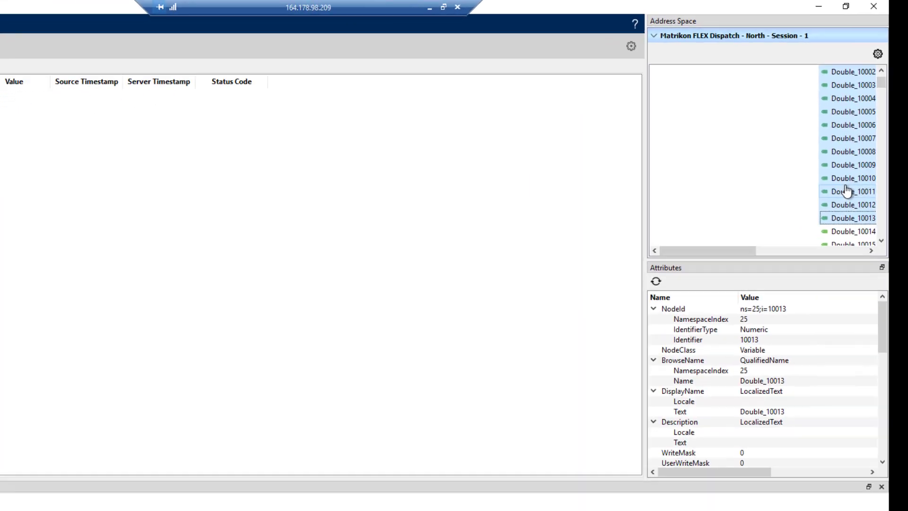
drag(823, 291, 322, 216)
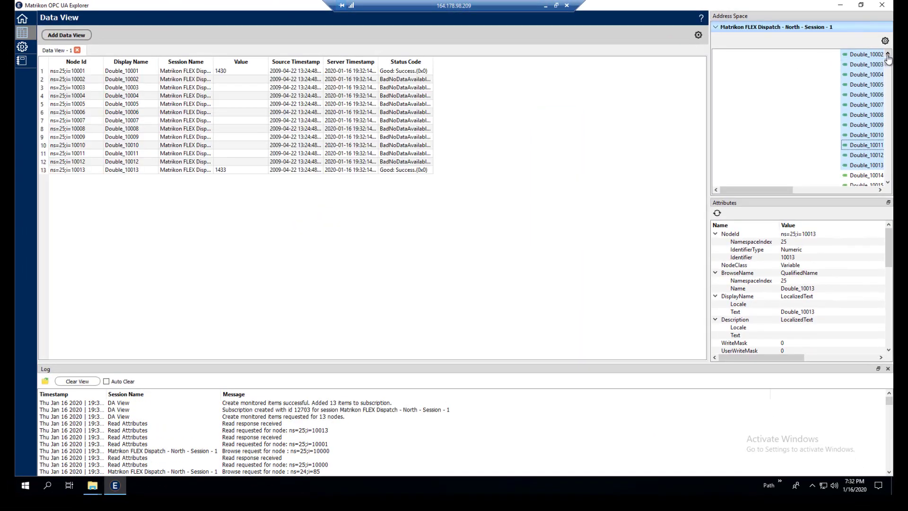
scroll(888, 58, up, 2)
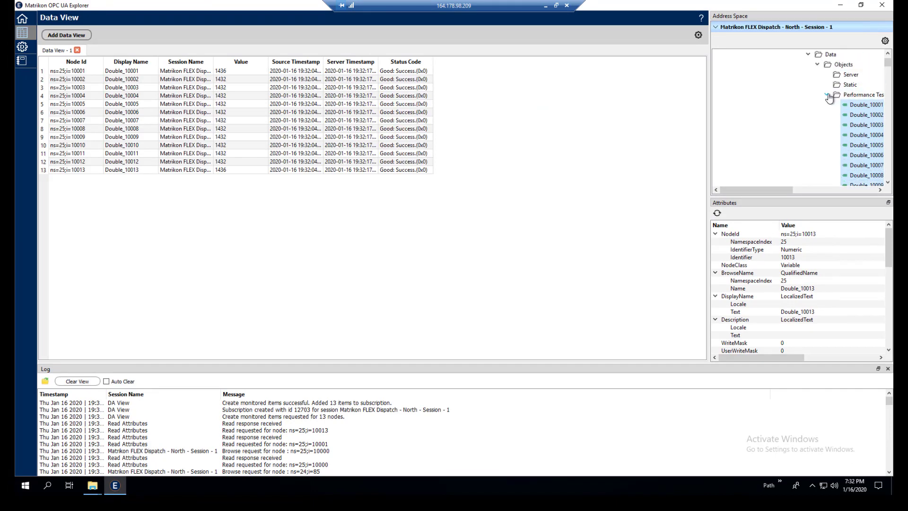
click(827, 95)
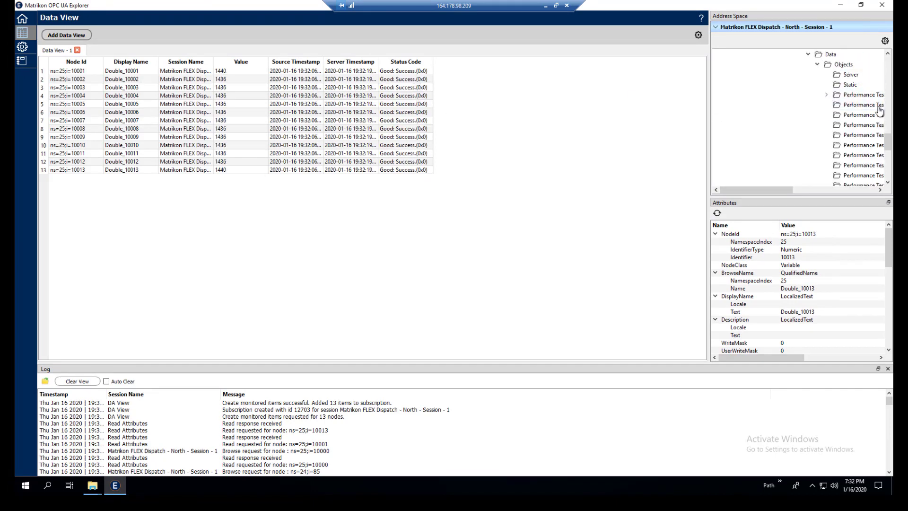
scroll(821, 112, up, 2)
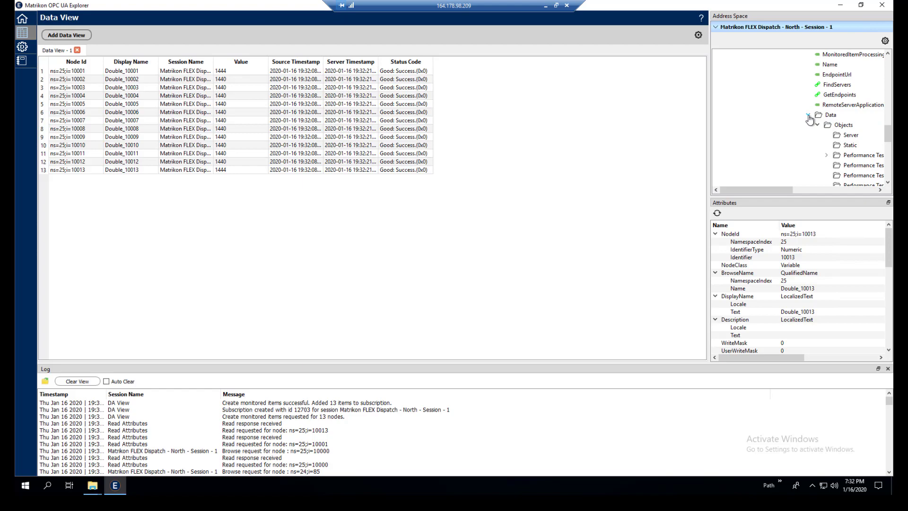
click(809, 115)
Expand UA Tunneller > Data > Objects > server > Simulation Items > Random.
scroll(820, 112, up, 4)
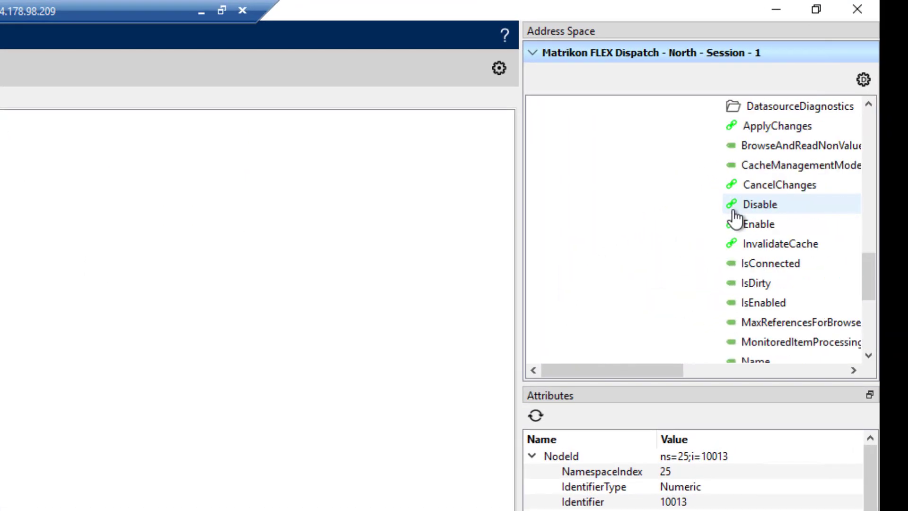
scroll(735, 218, up, 3)
click(696, 224)
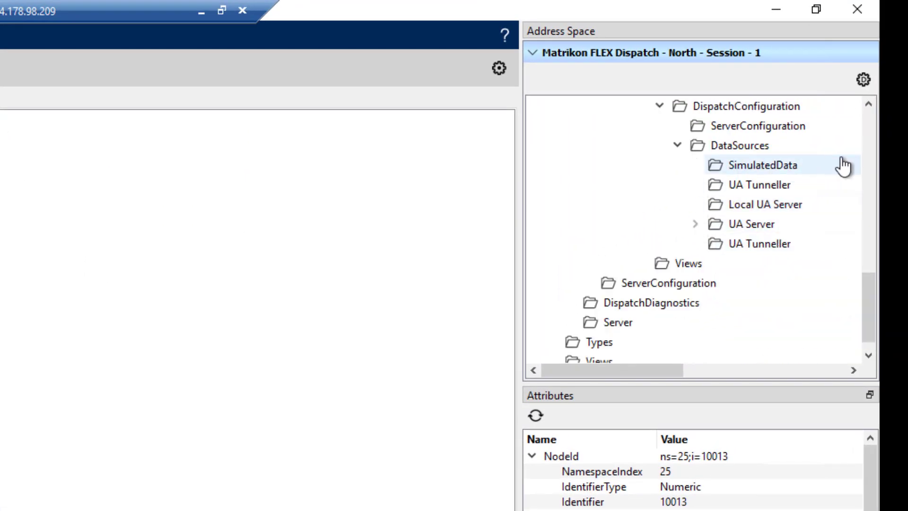
double_click(762, 189)
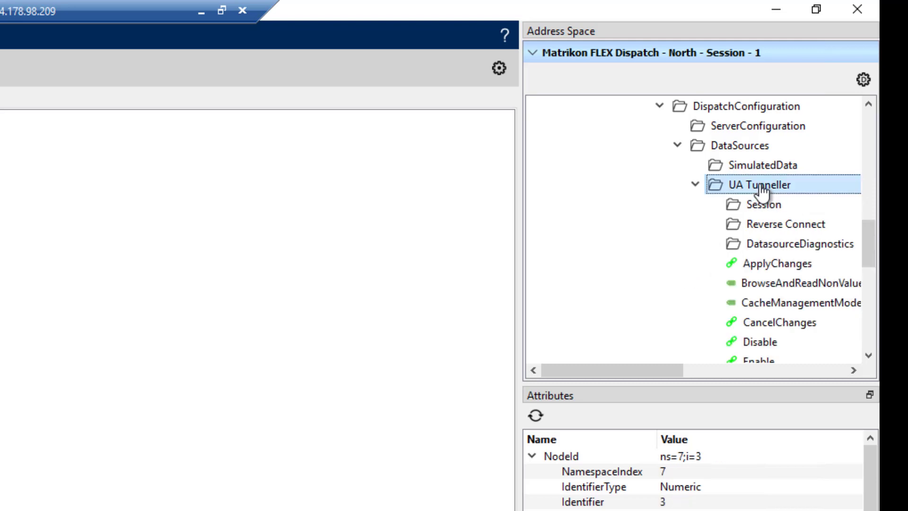
scroll(788, 283, down, 7)
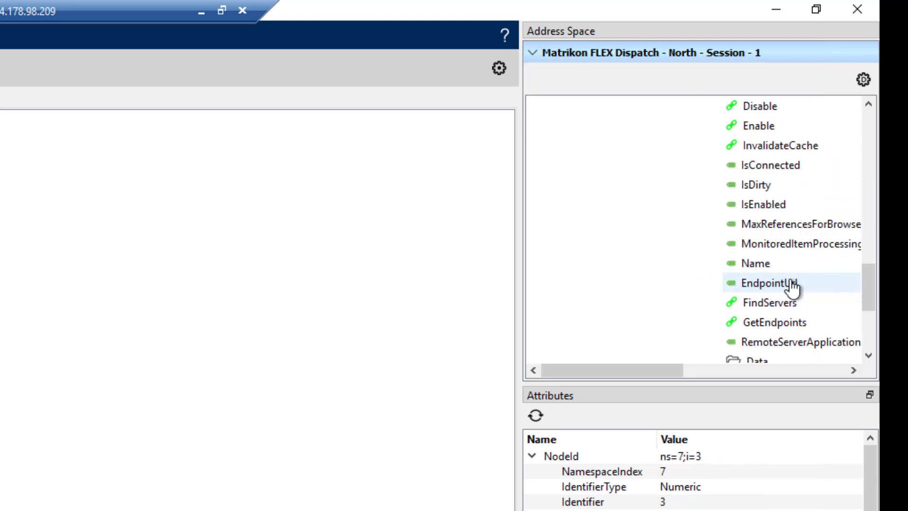
double_click(771, 184)
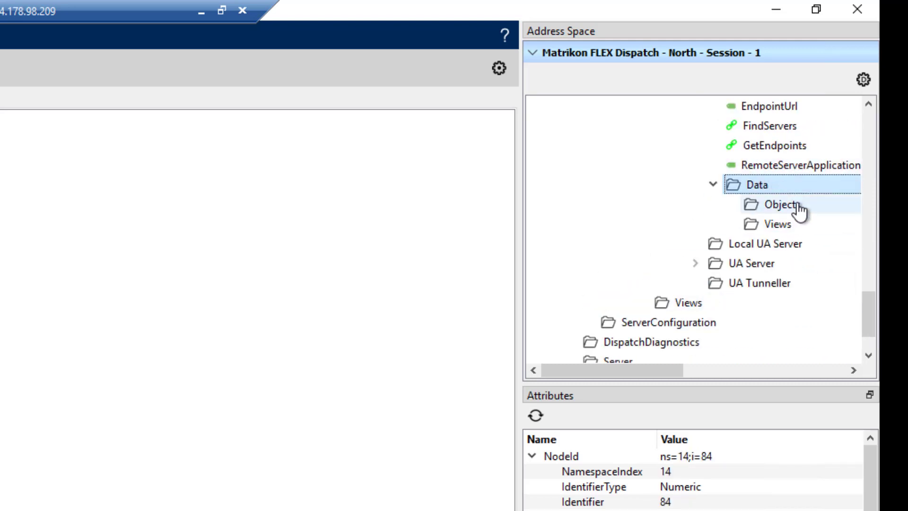
double_click(772, 205)
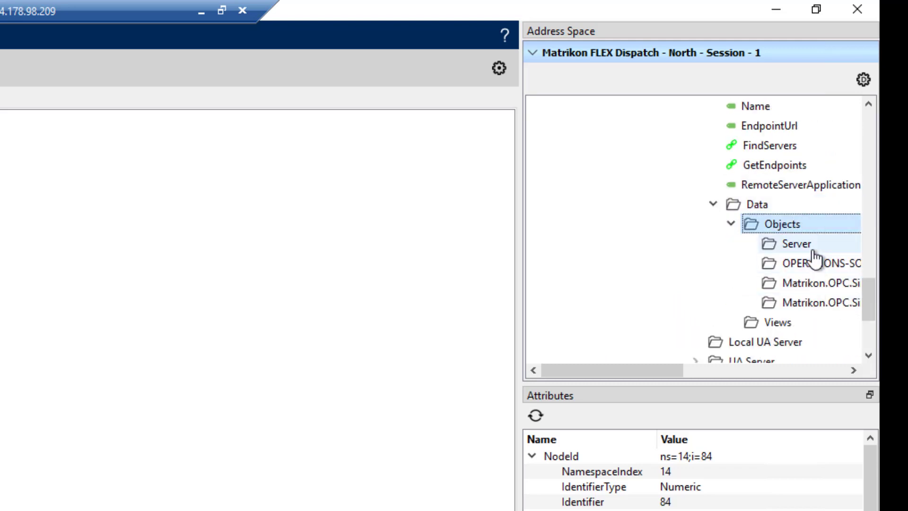
double_click(811, 263)
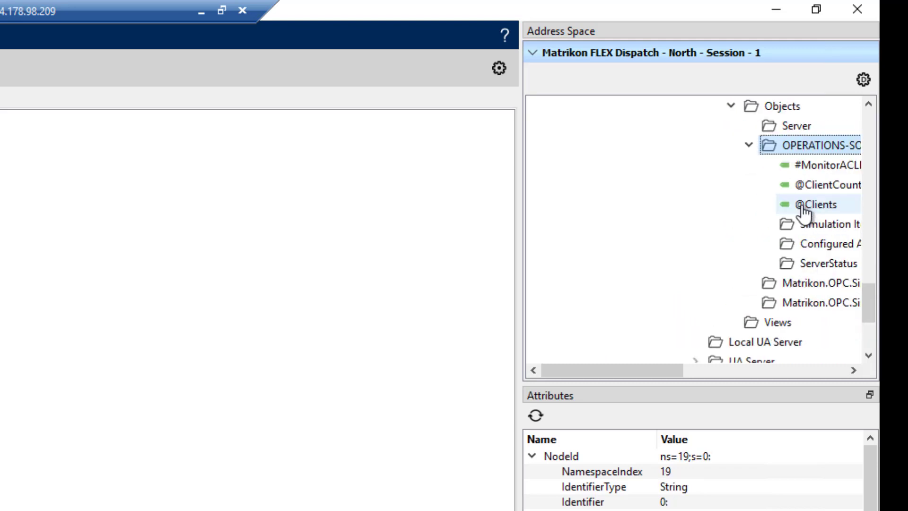
double_click(831, 227)
scroll(825, 211, down, 1)
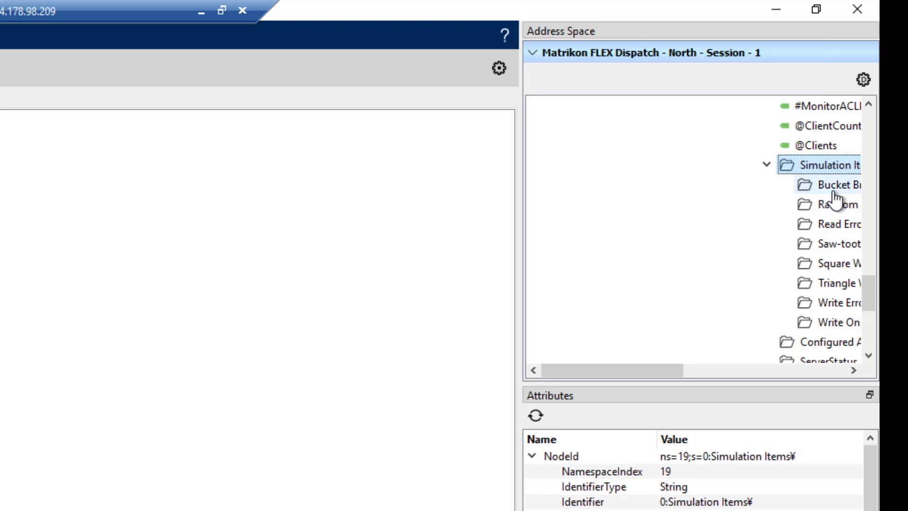
double_click(838, 204)
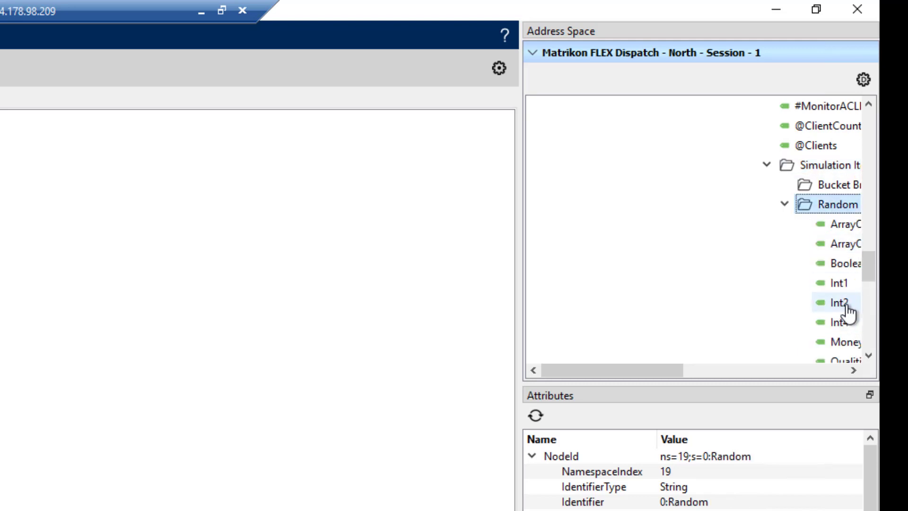
Add the Random Int2 and Real4 items to the Data View.
click(841, 305)
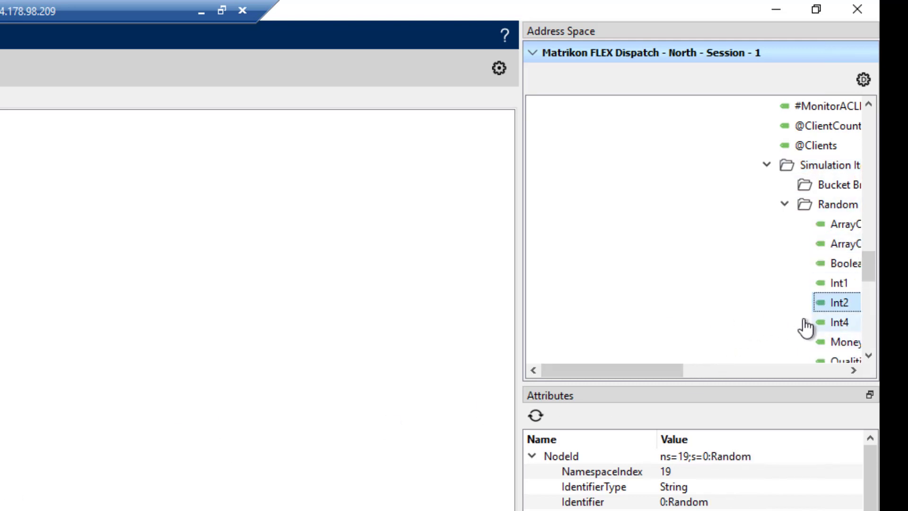
scroll(833, 317, down, 1)
scroll(841, 318, down, 1)
click(841, 264)
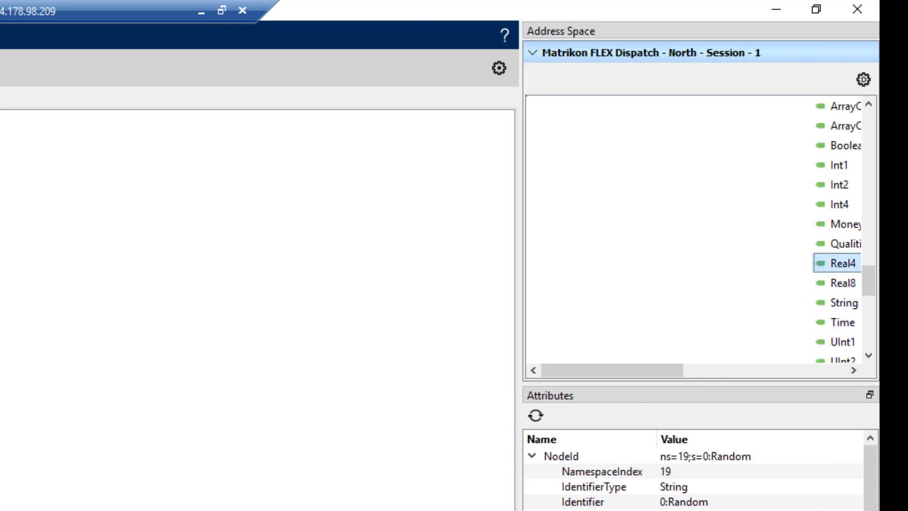
scroll(804, 208, up, 2)
click(819, 205)
double_click(829, 205)
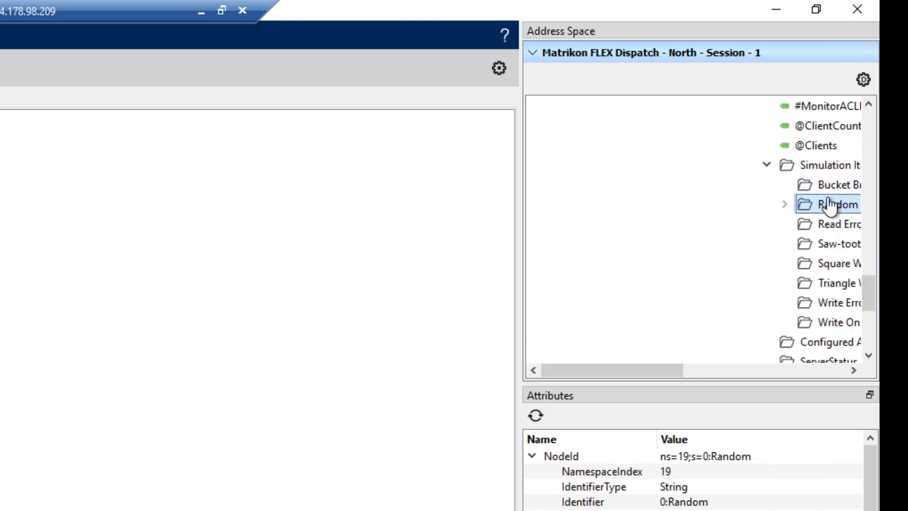
Add Bucket Brigade Int1 to the Data View.
click(834, 187)
double_click(834, 186)
scroll(804, 340, down, 1)
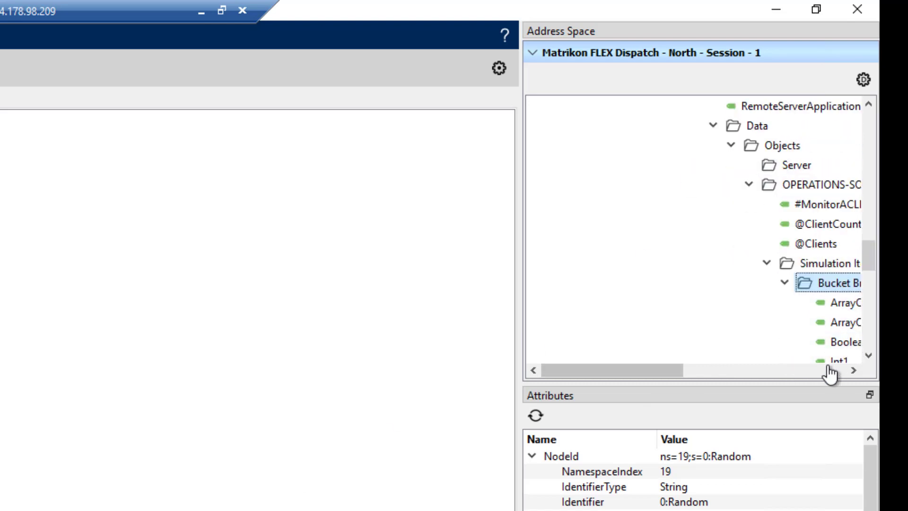
scroll(826, 321, down, 2)
click(841, 245)
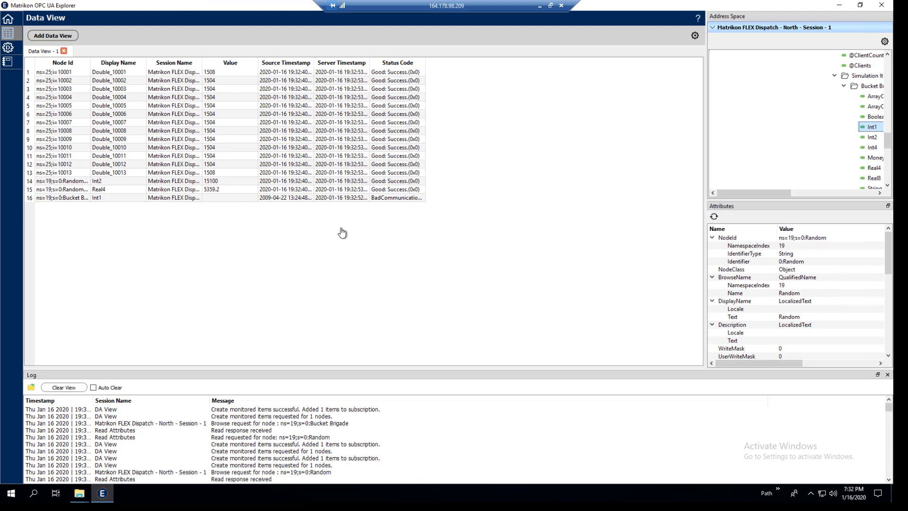
Write the value 99 to South's Bucket Brigade item in MatrikonOPC Explorer.
click(540, 7)
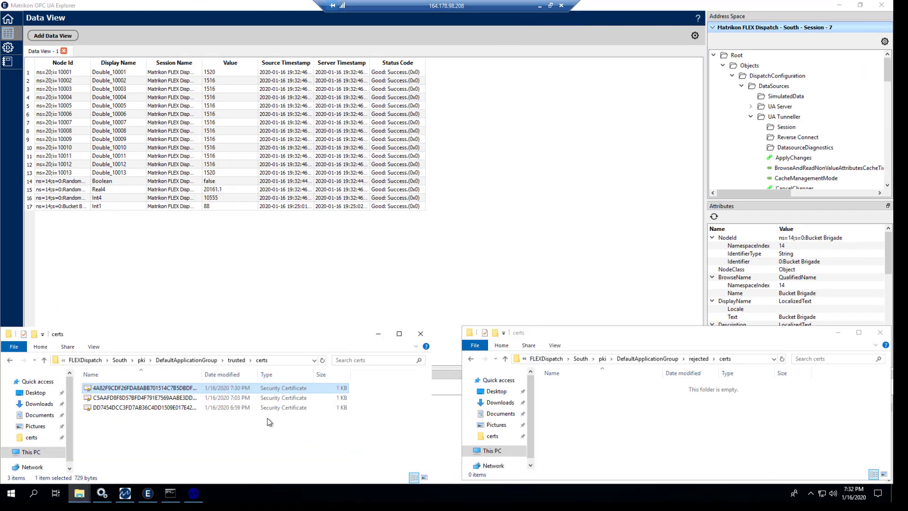
click(199, 495)
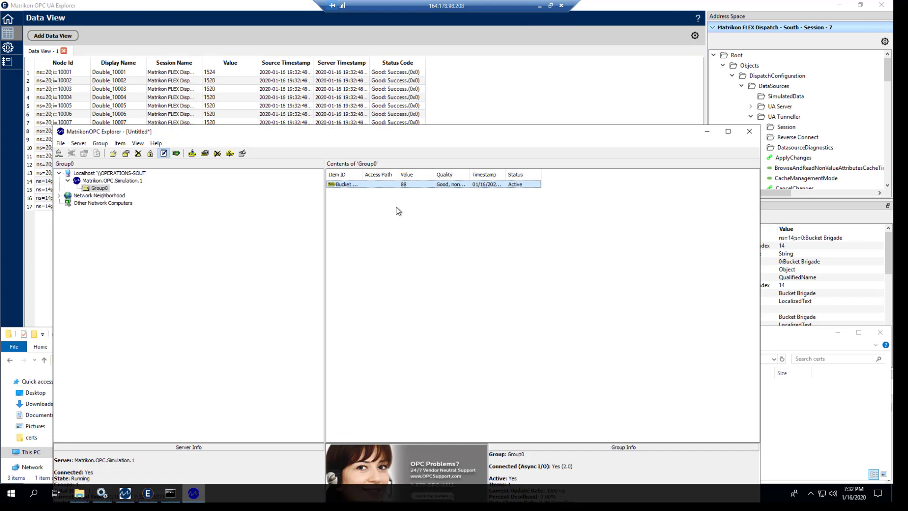
double_click(409, 185)
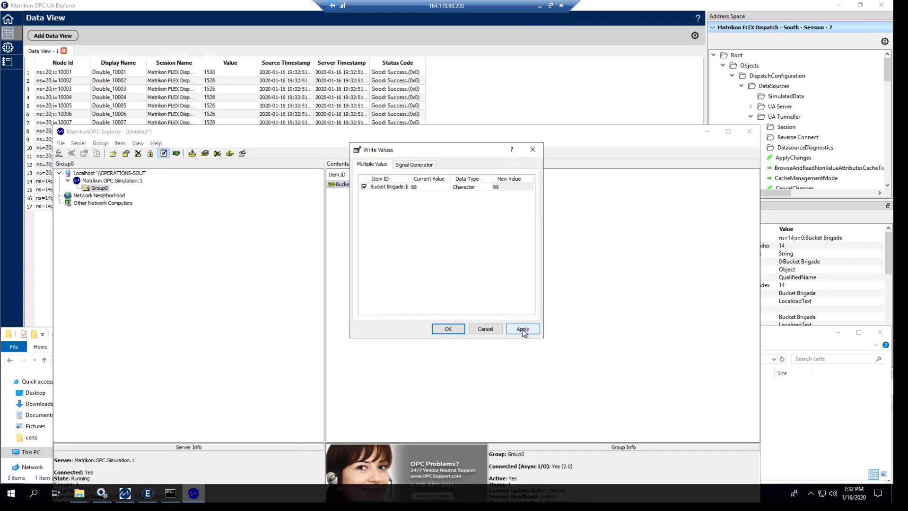
text(99)
click(448, 328)
Bring OPC UA Explorer's Data View back to check the Bucket Brigade Int1 value.
click(562, 104)
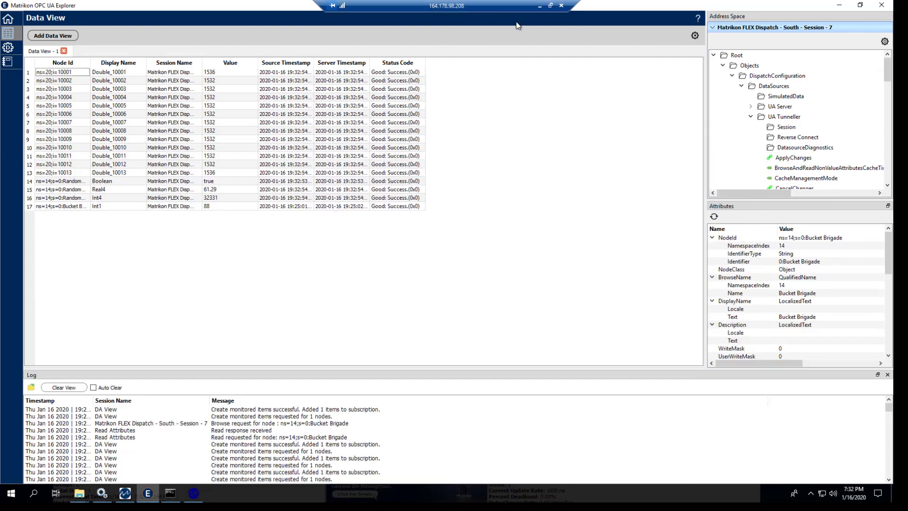